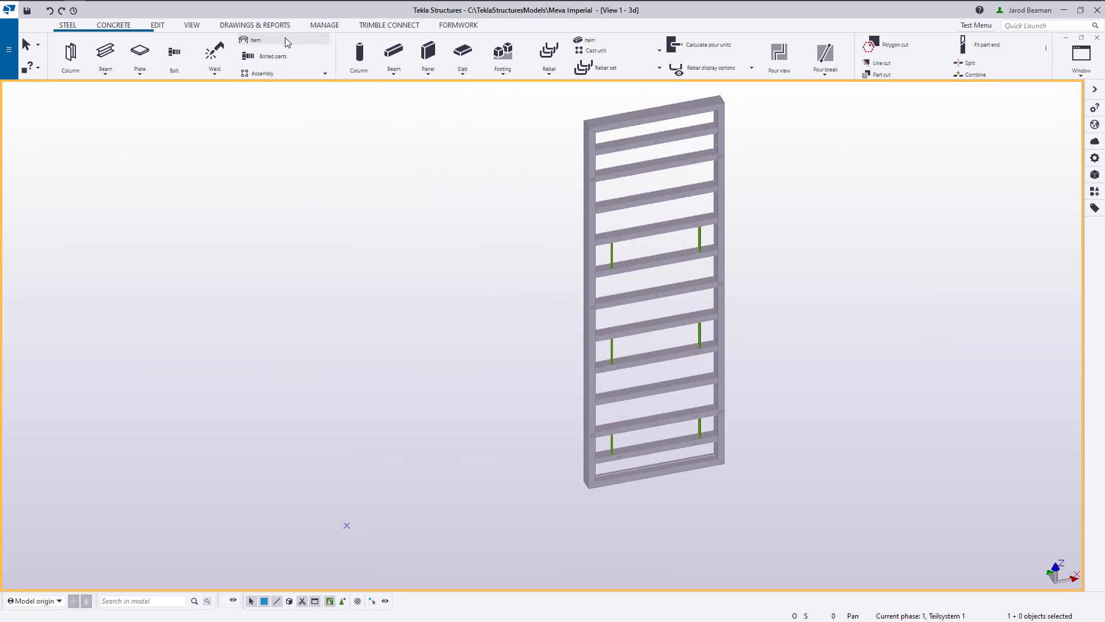
- Place a new formwork panel item left of the original frame by picking two points
left_click(285, 38)
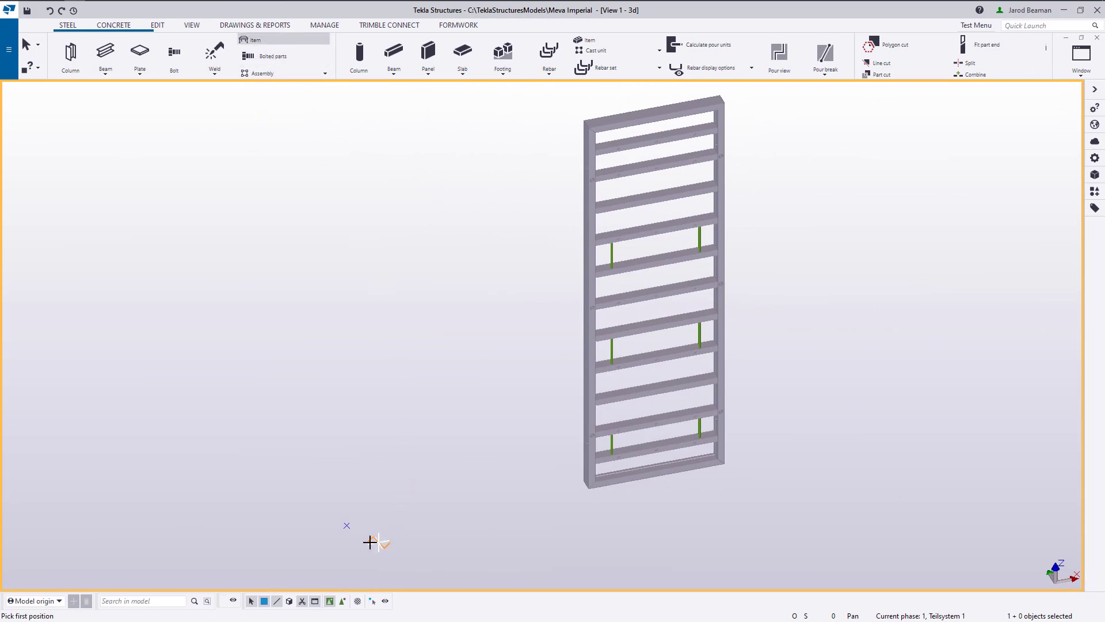
left_click(341, 527)
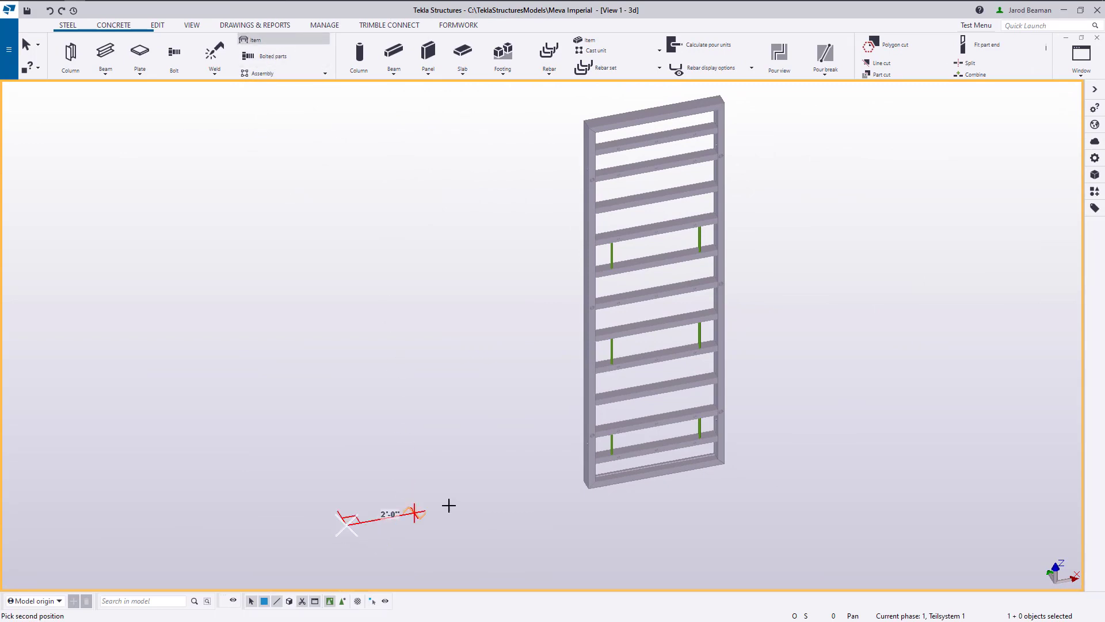
left_click(504, 495)
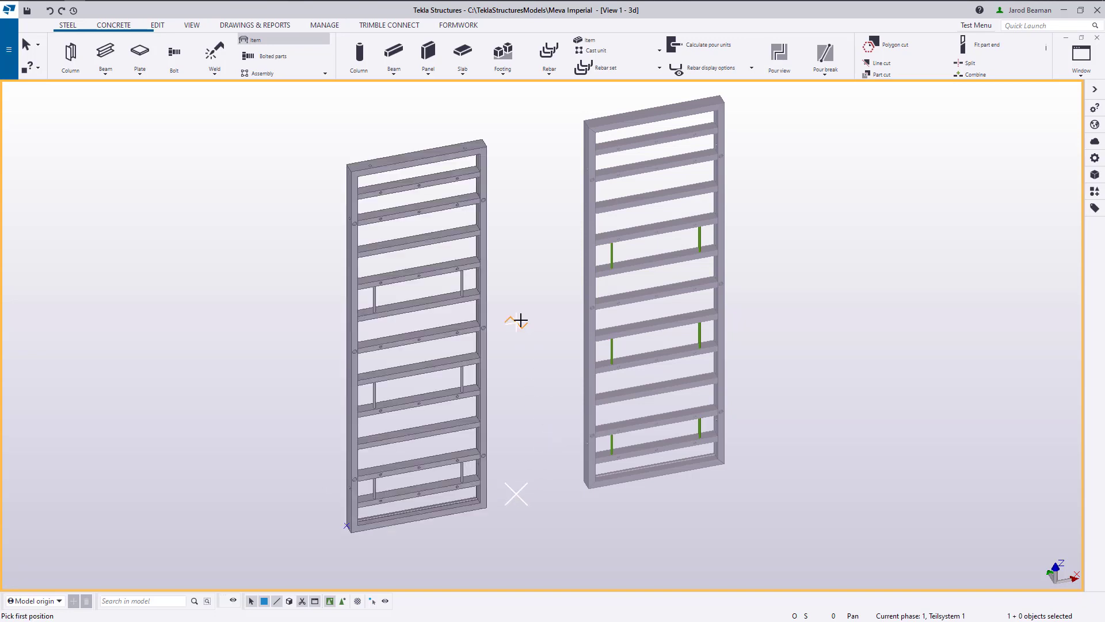
key("Escape")
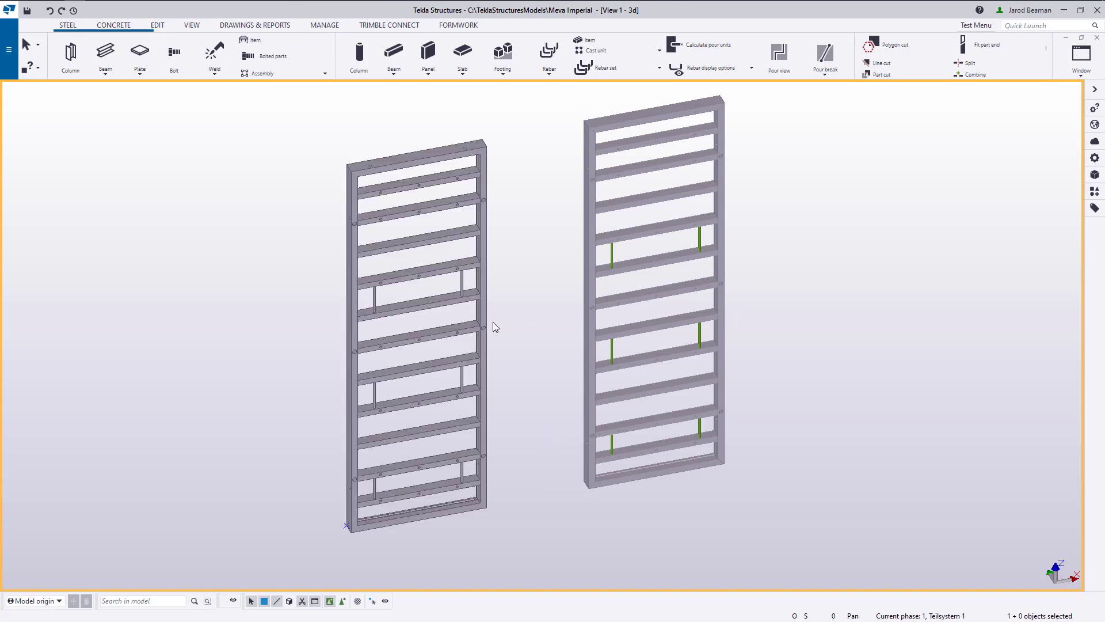
left_click(428, 340)
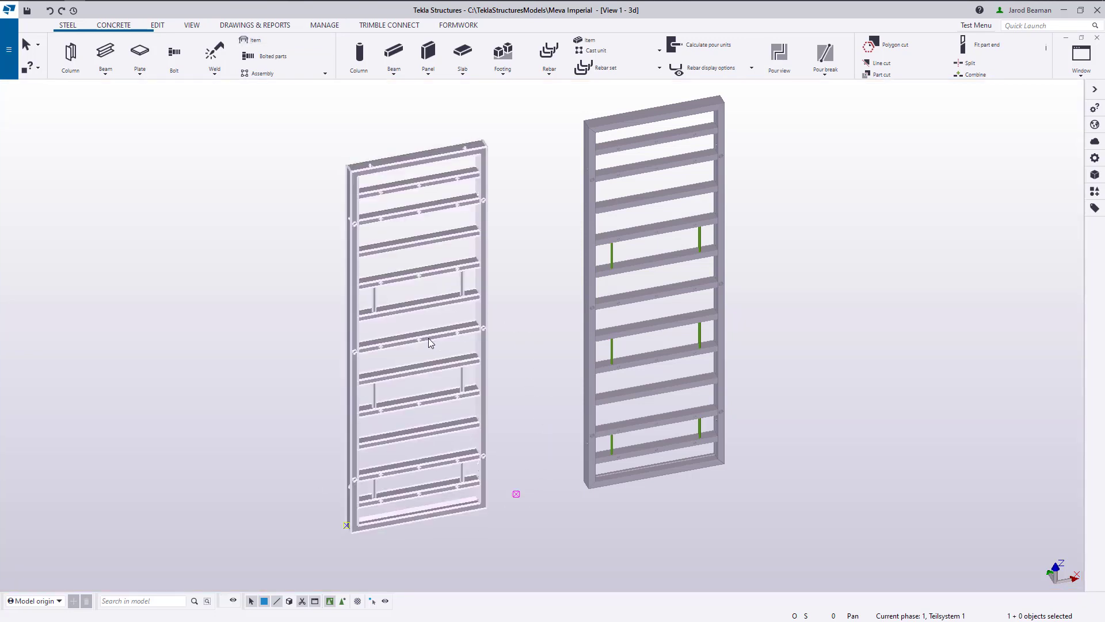
left_click(534, 468)
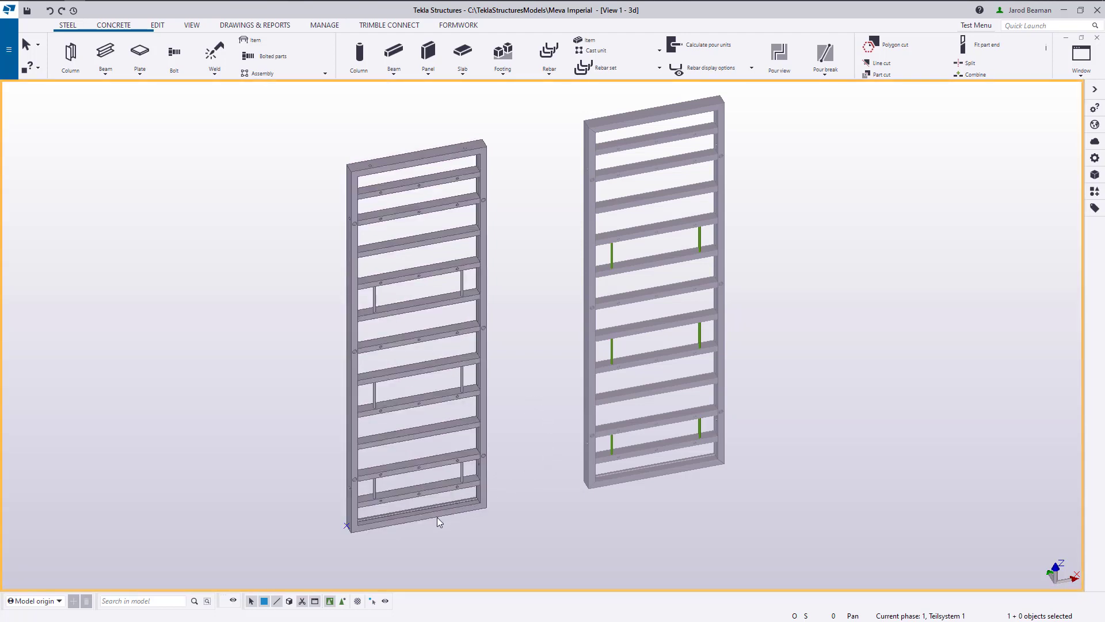
- Rotate the new left panel about its corner axis, cycling its rotation planes
left_click(419, 520)
key("Tab")
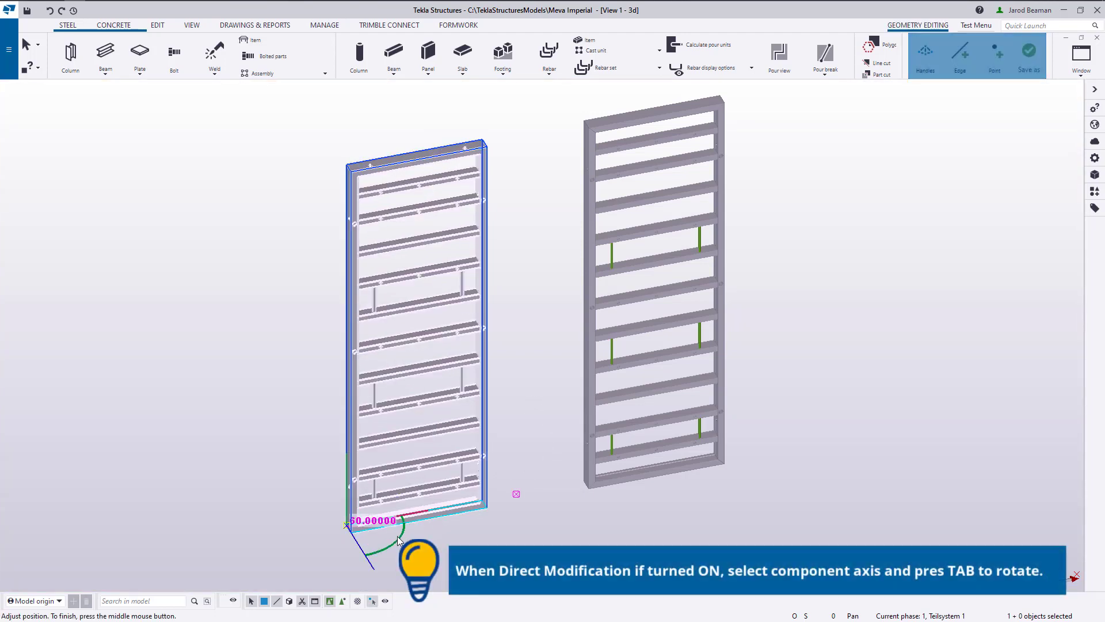
key("Tab")
key("Tab")
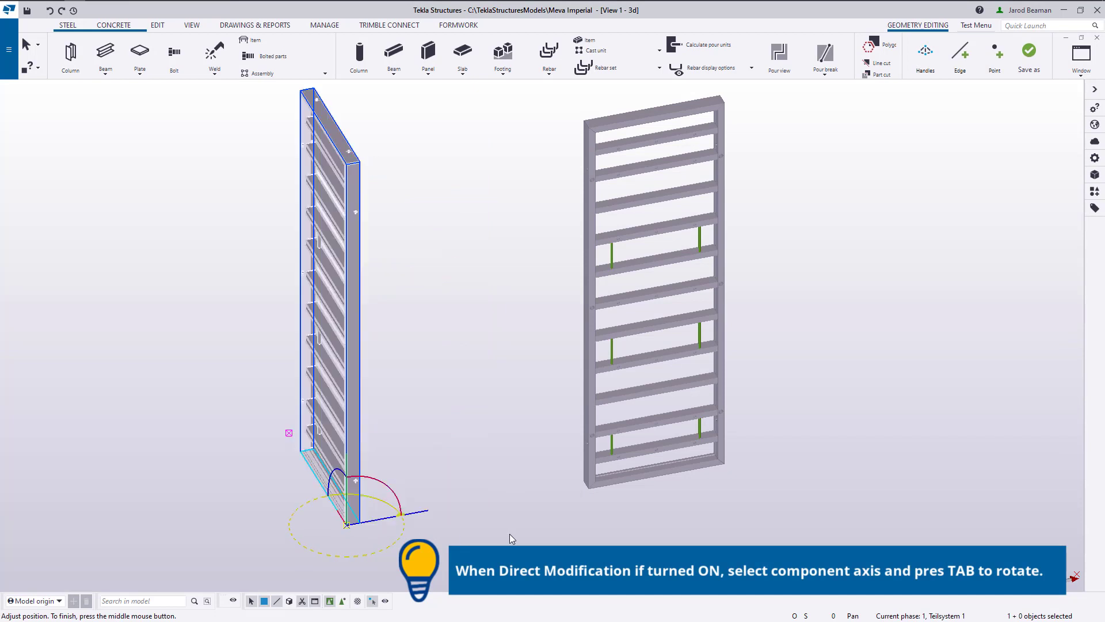
key("Tab")
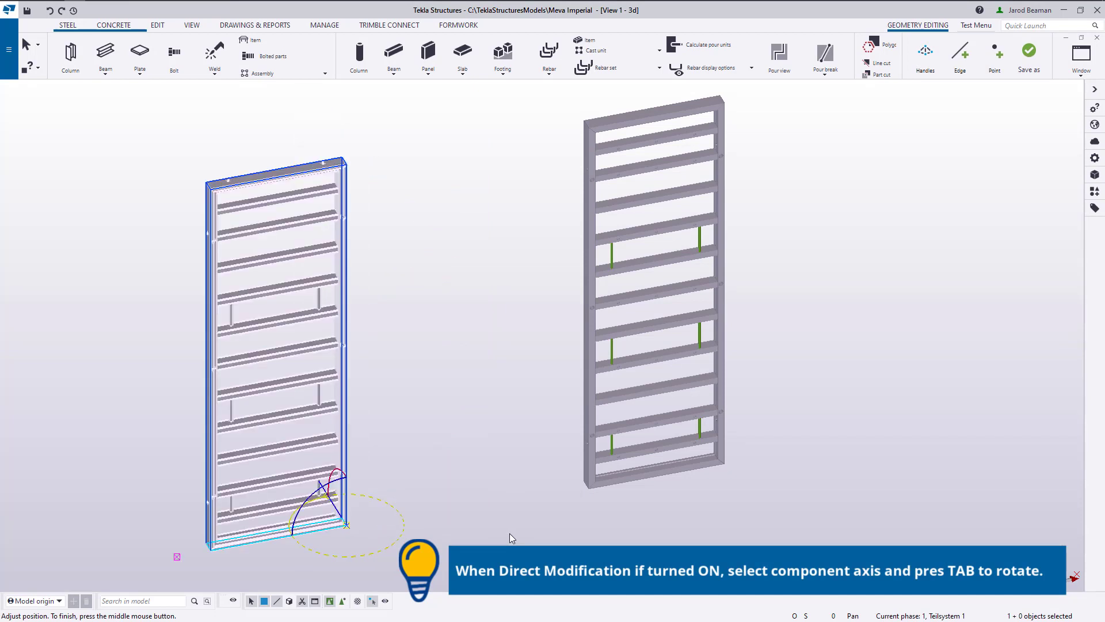
key("Tab")
key("Tab")
left_click(397, 500)
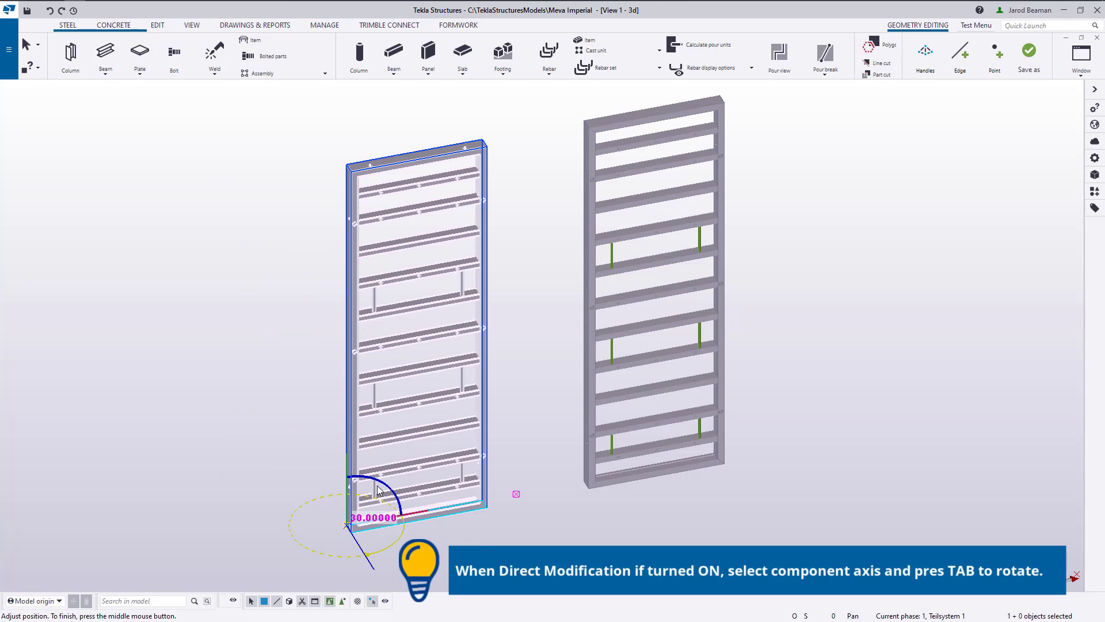
key("Tab")
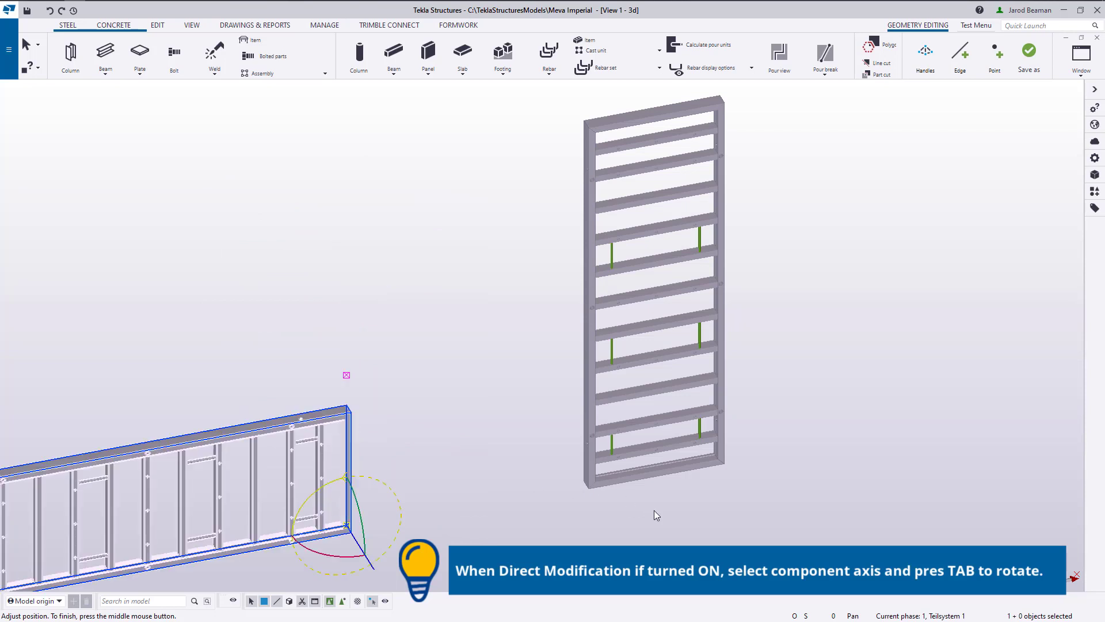
key("Tab")
key("Tab")
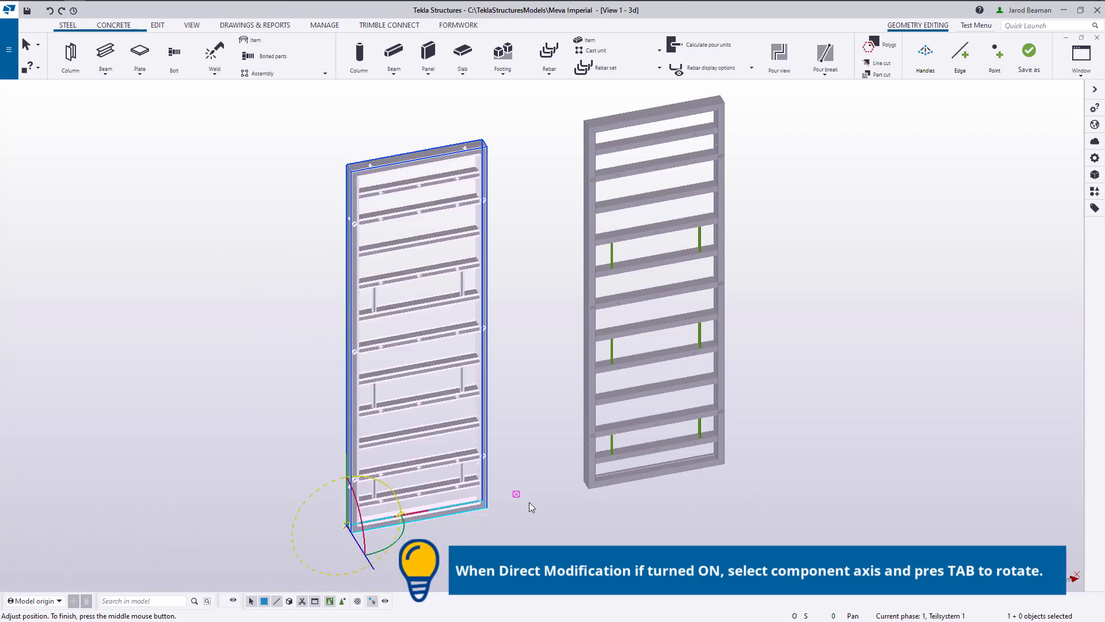
- Finish the rotation, then confirm the left panel's shape reads Panel 12'x4' in Item properties
middle_click(514, 341)
double_click(417, 340)
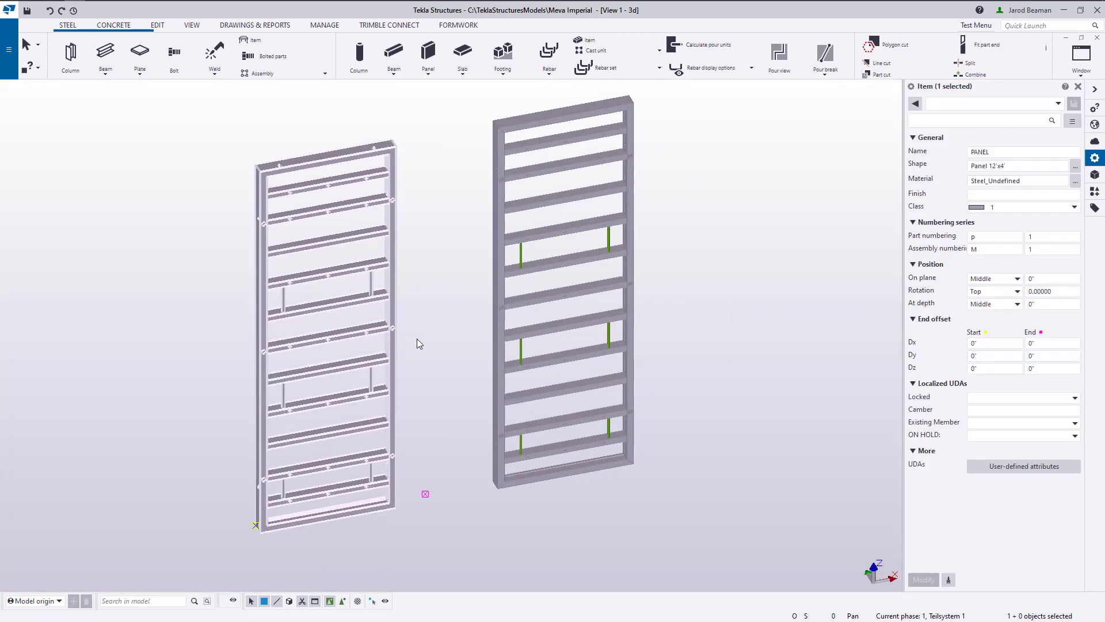
left_click(1061, 166)
key("ctrl+a")
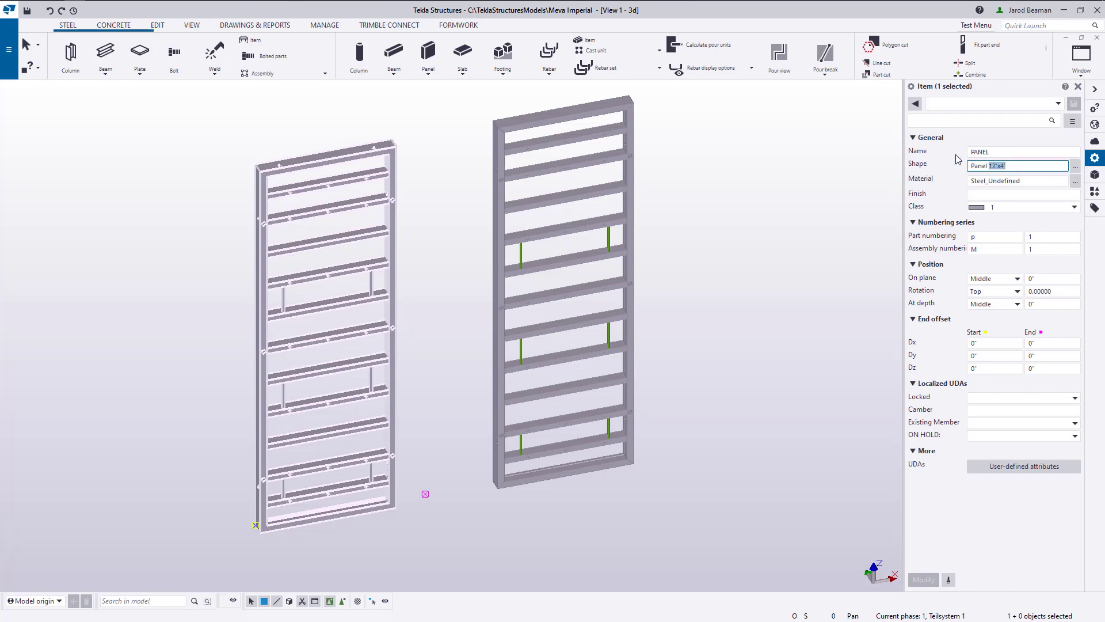
left_click(1019, 165)
left_click(1080, 88)
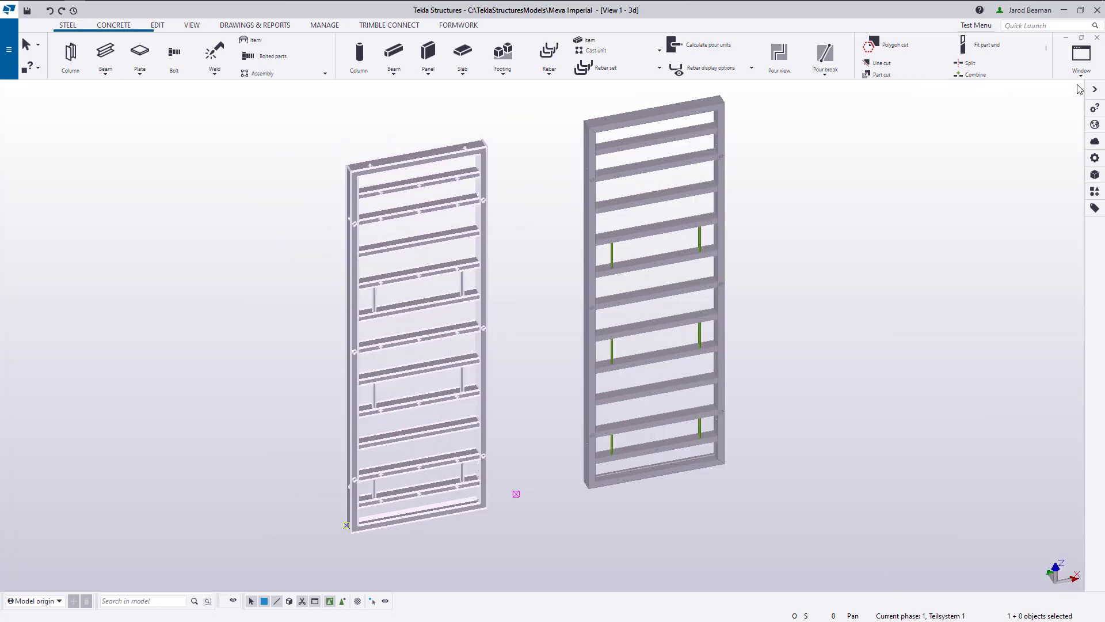
left_click(611, 480)
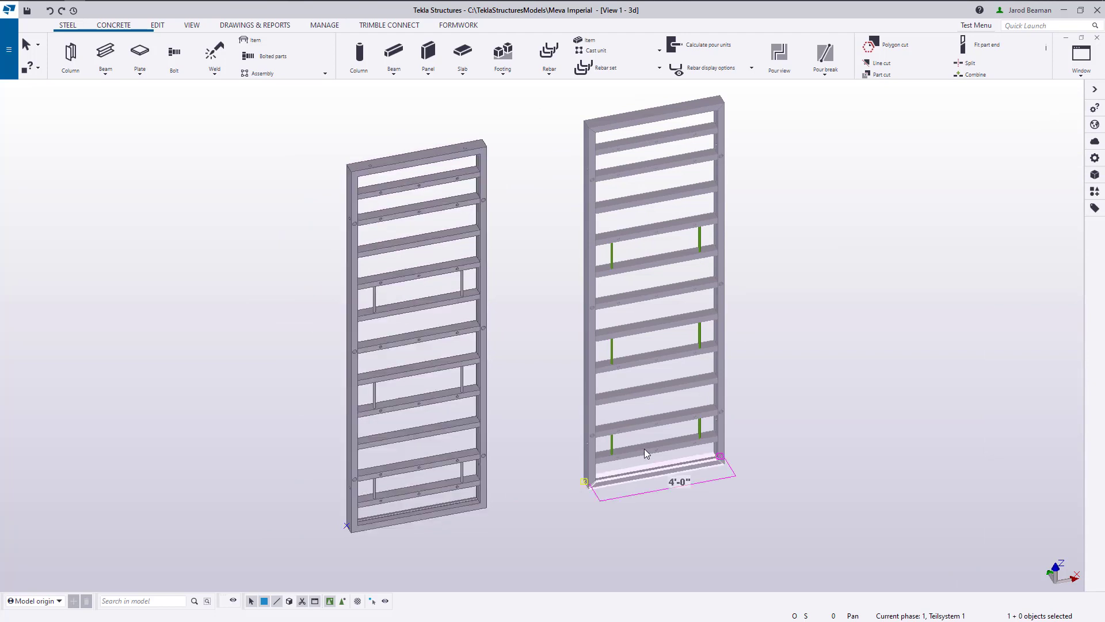
left_click(633, 431)
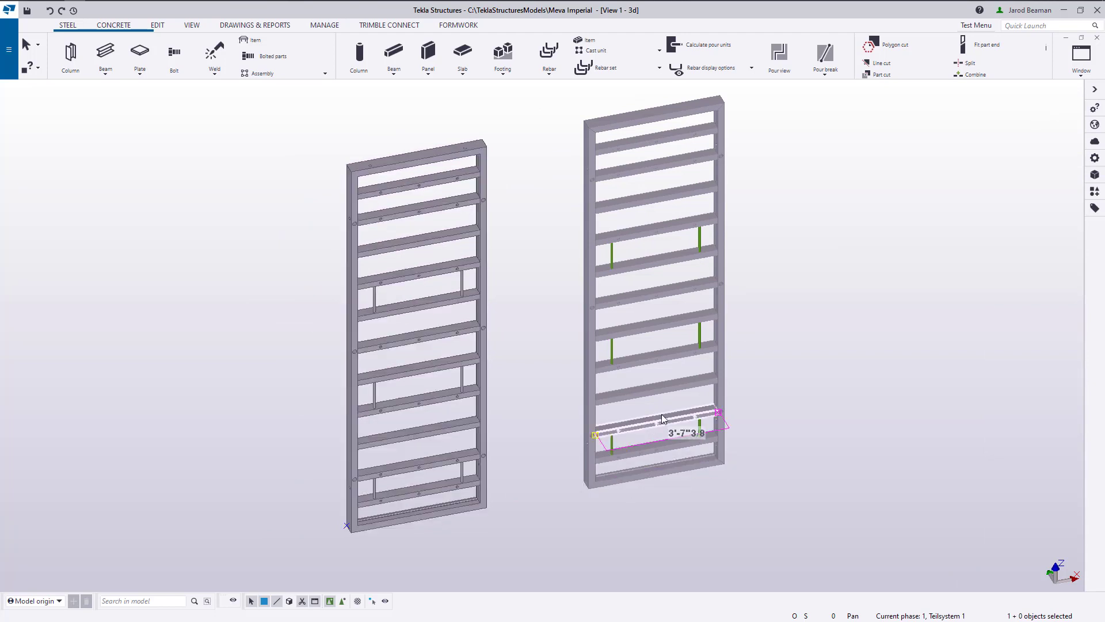
left_click(689, 385)
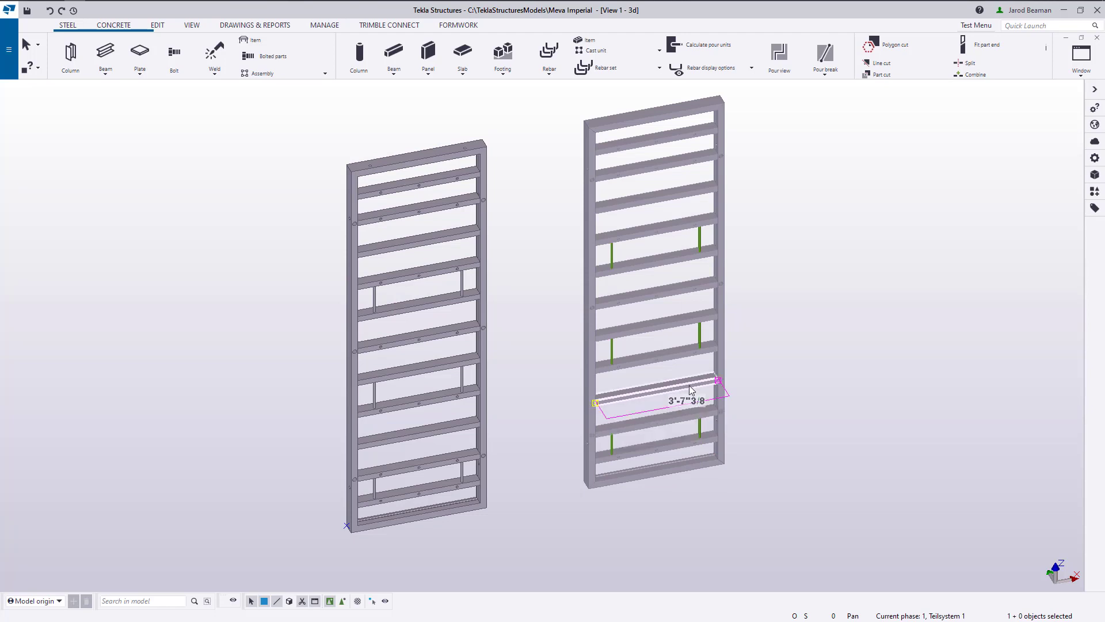
left_click(748, 315)
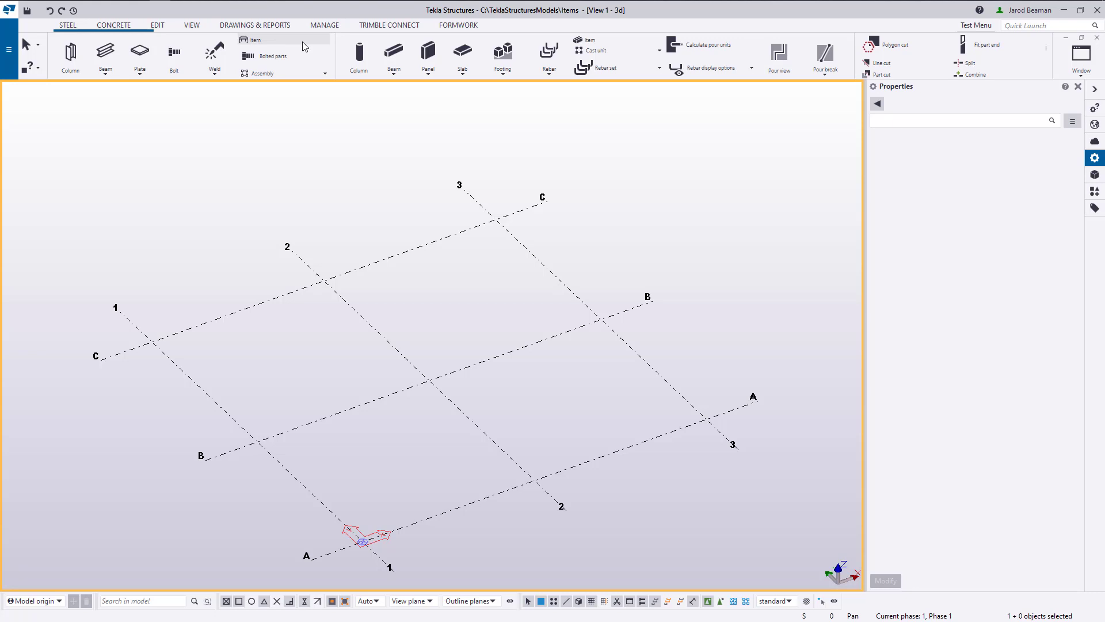
- Import Panel 12'x8'.skp into the shape catalog as the new item's shape
left_click(302, 42)
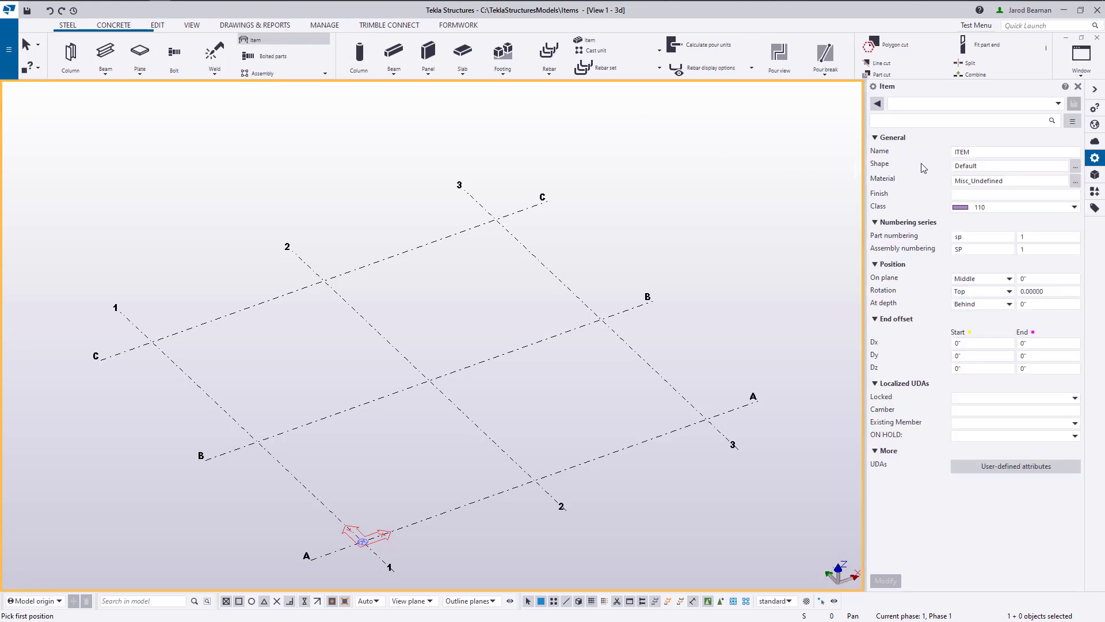
left_click(1076, 166)
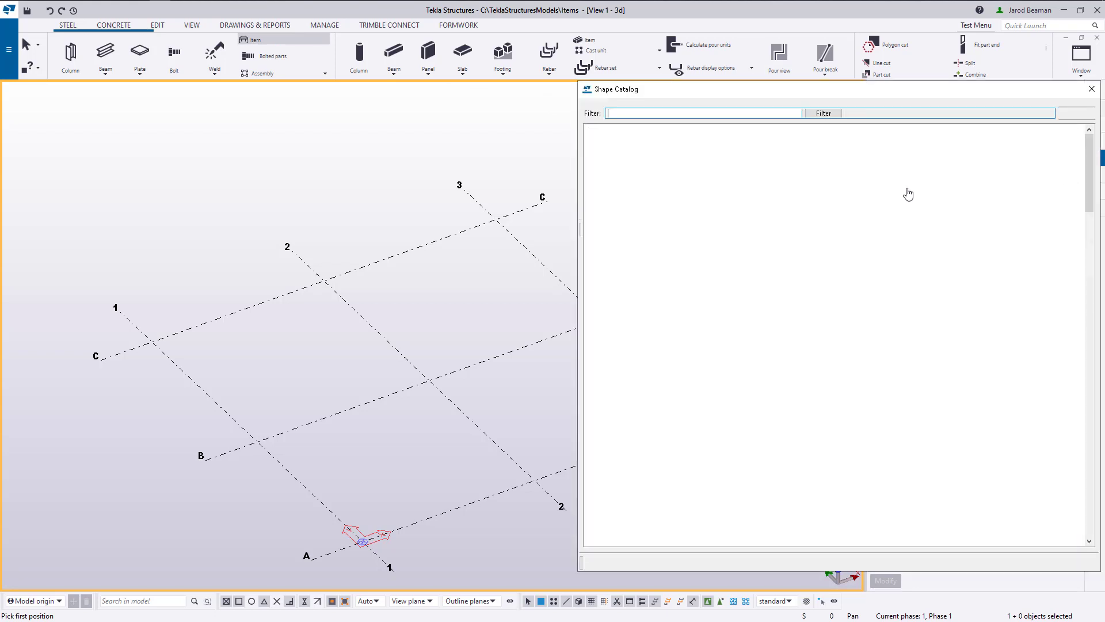
left_click(630, 565)
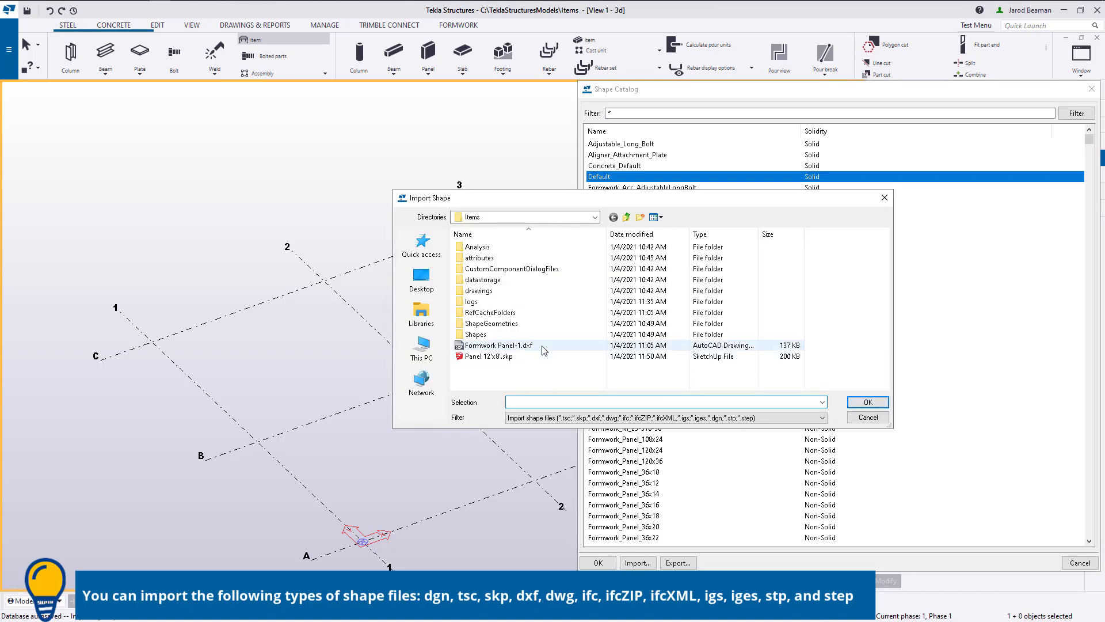
left_click(529, 360)
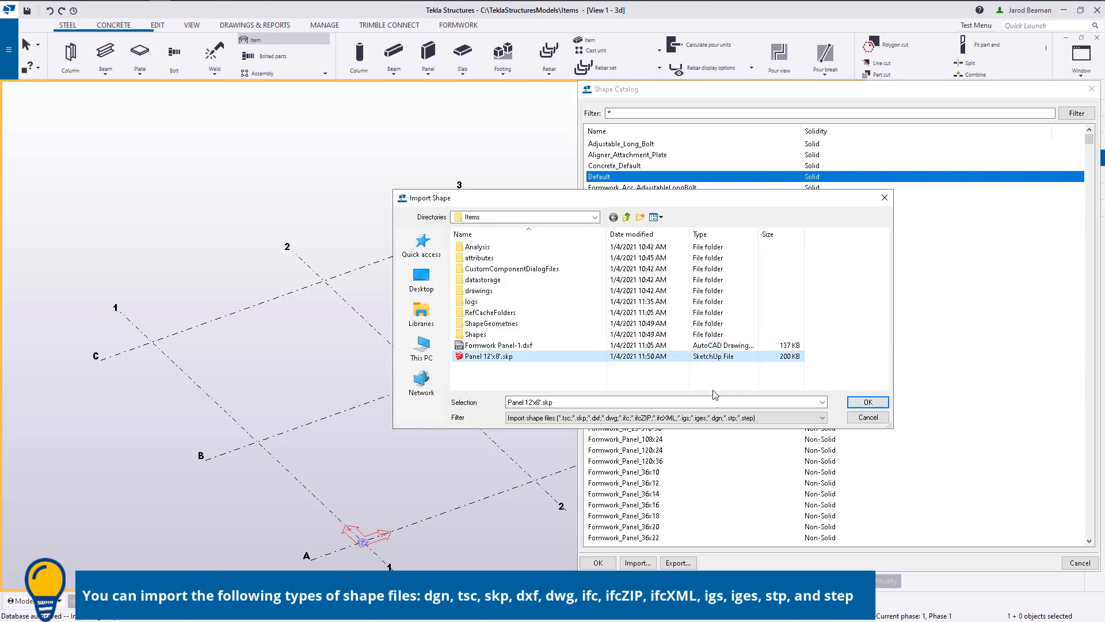
left_click(868, 402)
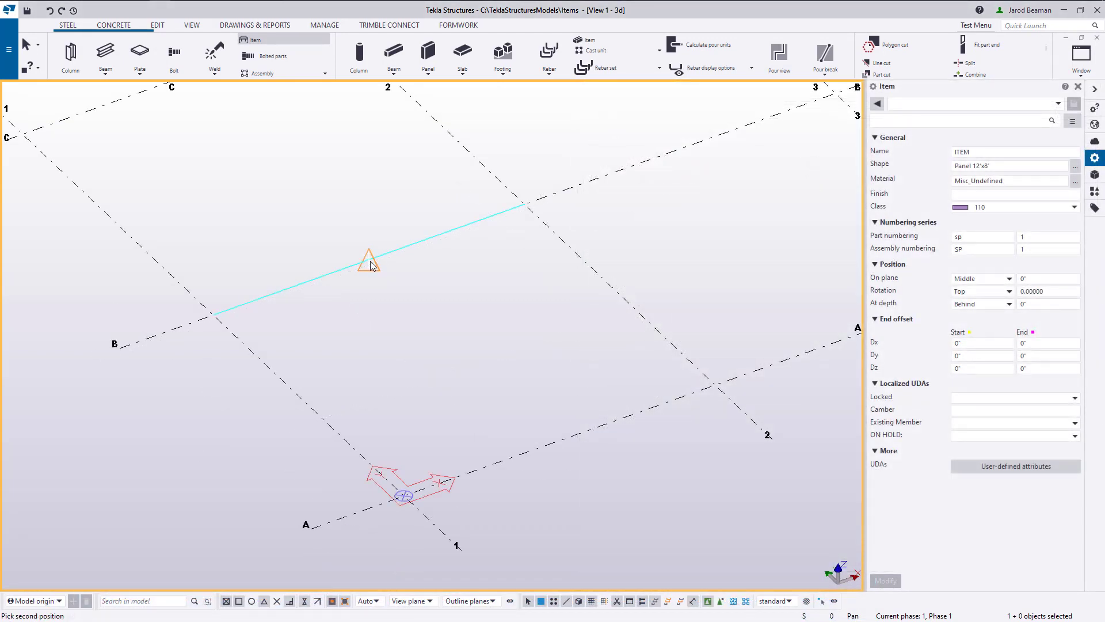
- Place the Panel 12'x8' item on the grid and interrupt the placement
left_click(452, 233)
scroll(378, 242, "up", 5)
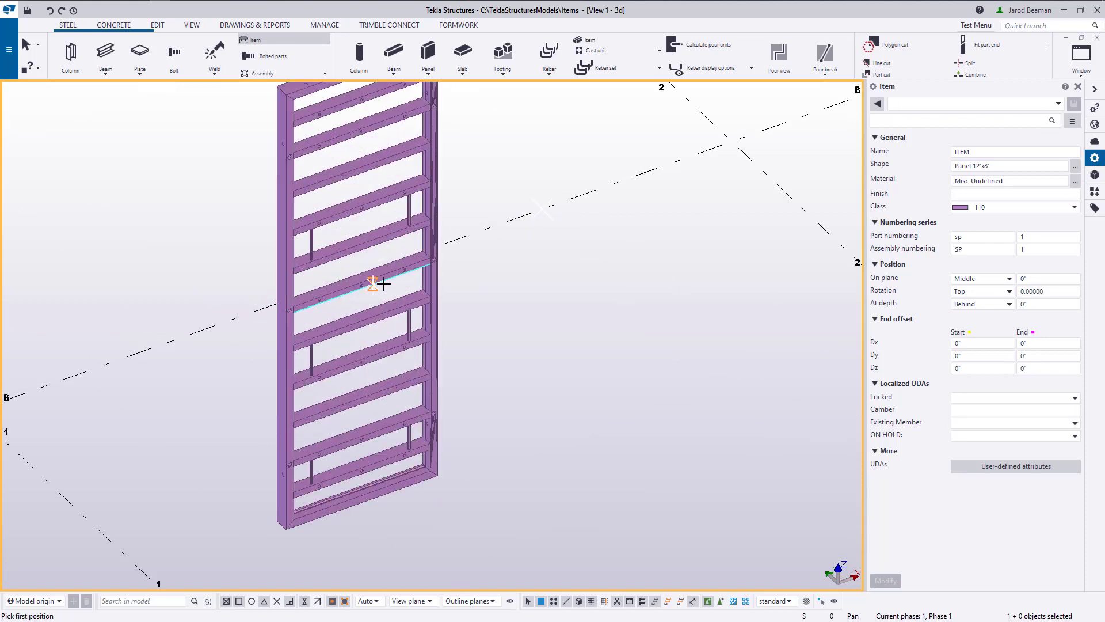
right_click(459, 243)
left_click(492, 251)
- Set the placed panel's At depth to Middle and apply the change
scroll(419, 269, "down", 3)
left_click(419, 269)
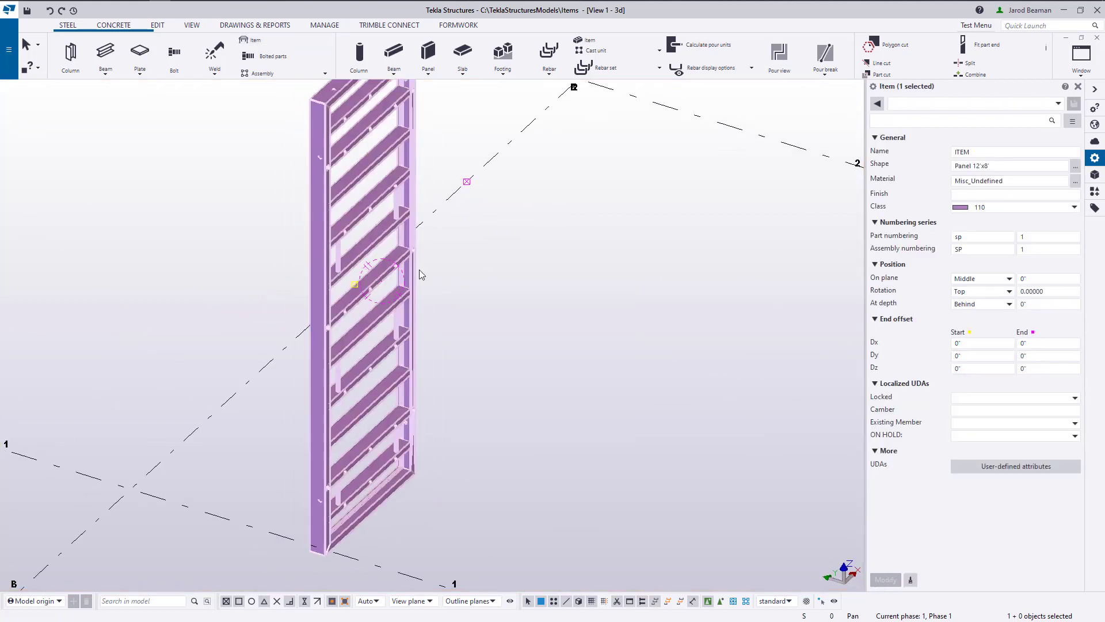
left_click(982, 304)
left_click(967, 316)
left_click(885, 580)
scroll(424, 512, "down", 3)
middle_click_drag(423, 512, 466, 421, "ctrl")
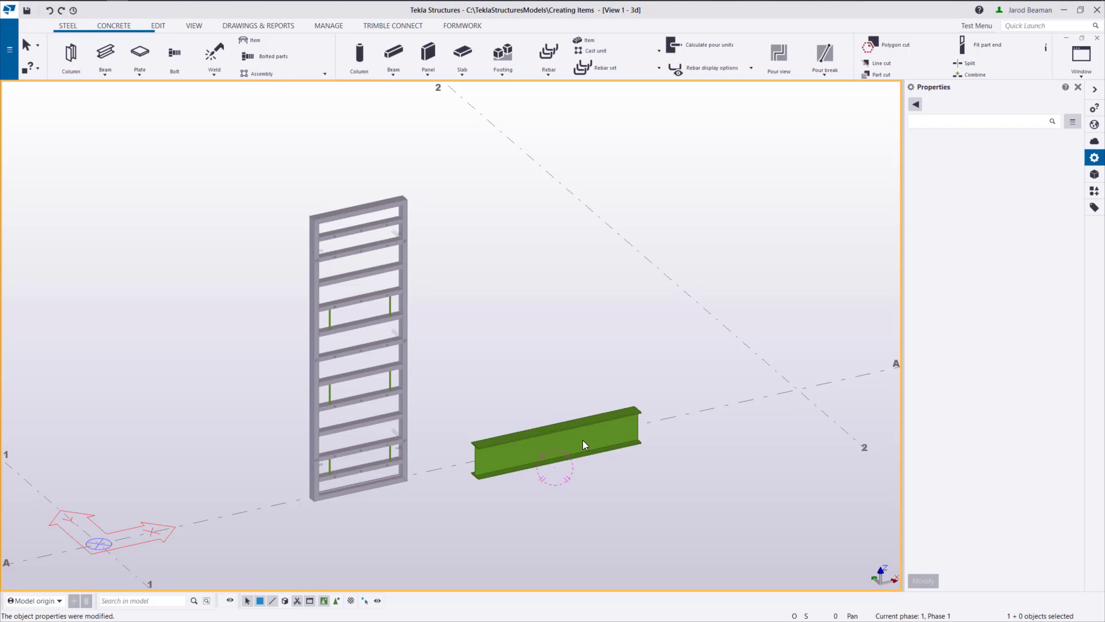
- Convert the green W16X40-7ft steel beam into an item, accepting the warning
scroll(570, 454, "up", 3)
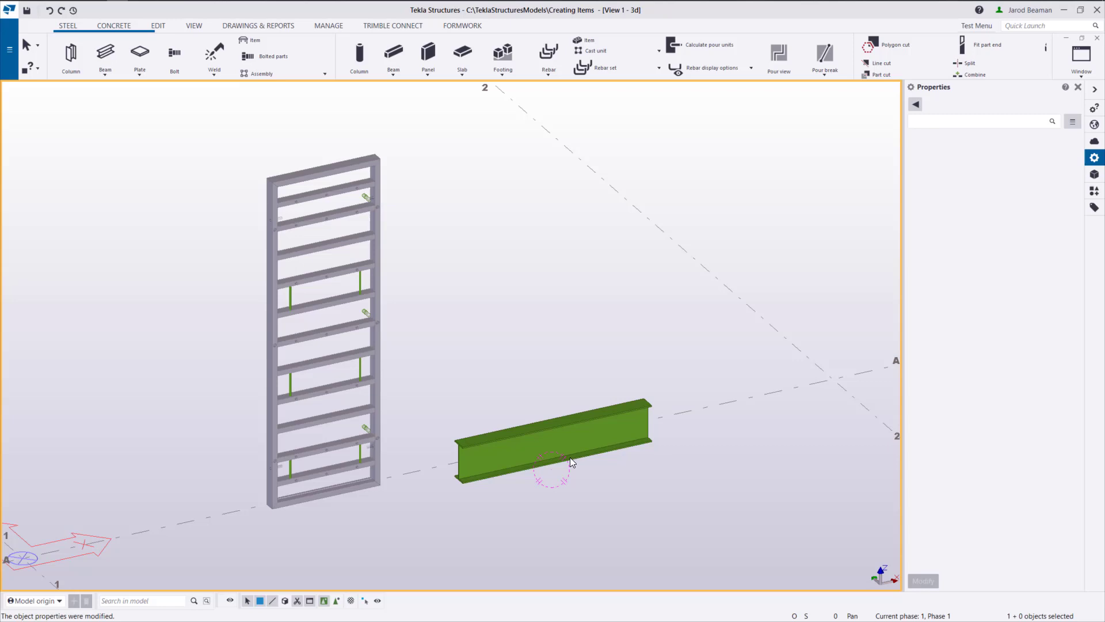
middle_click_drag(567, 436, 587, 433, "ctrl")
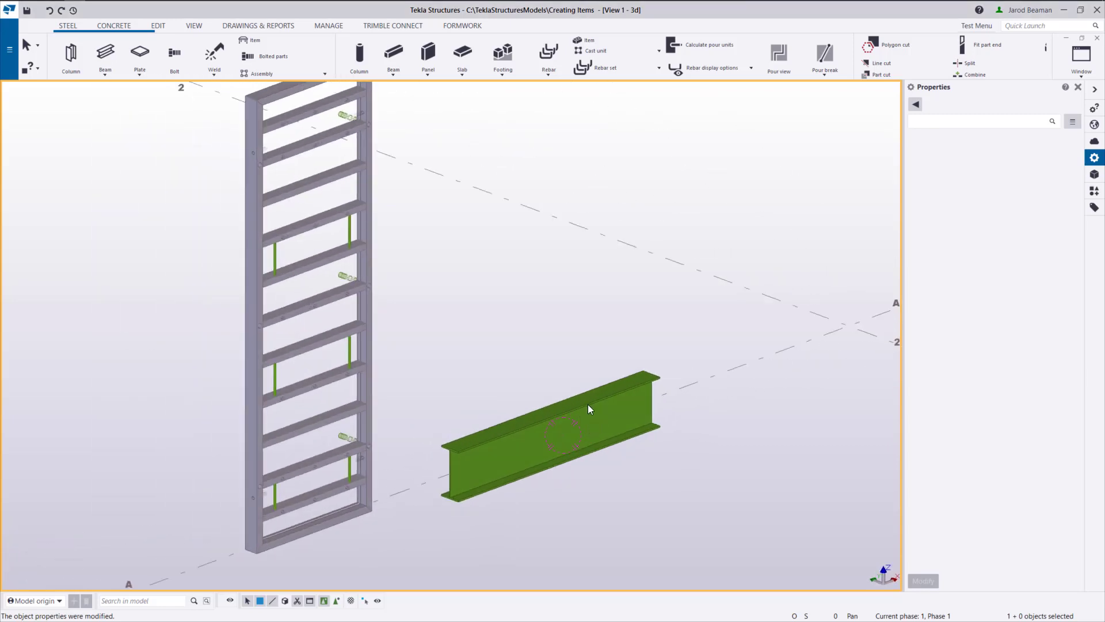
left_click(588, 404)
right_click(588, 404)
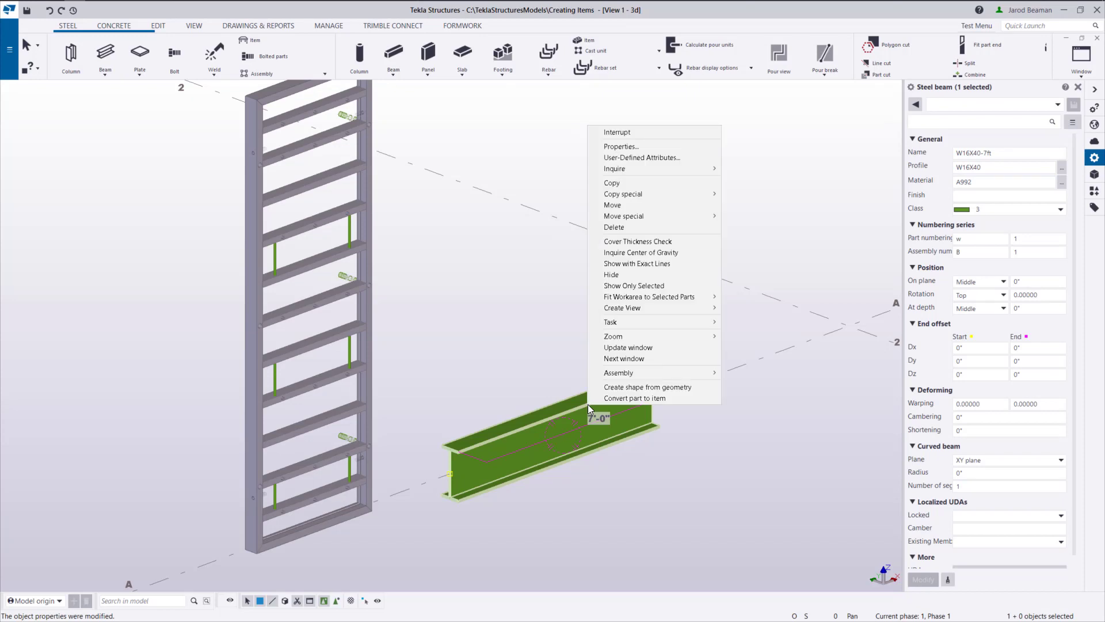
left_click(638, 396)
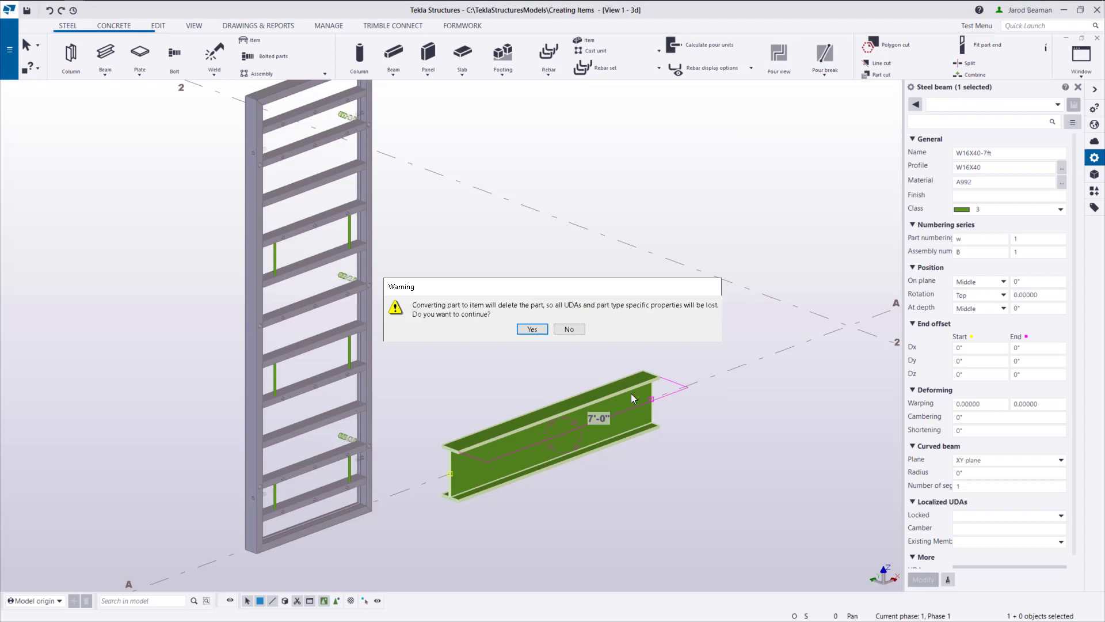
left_click(531, 329)
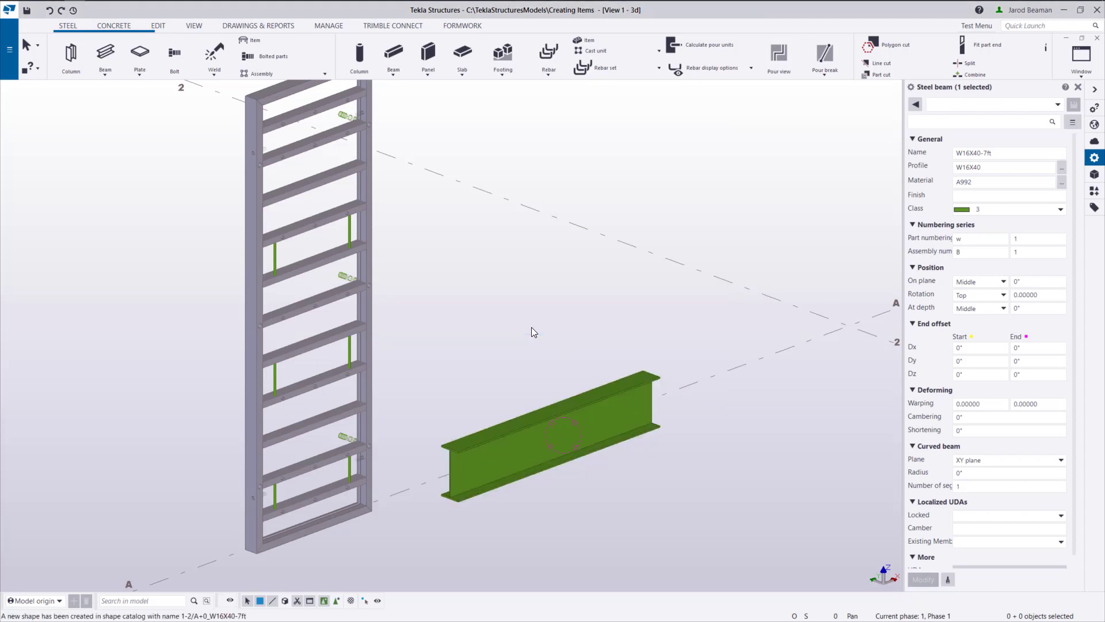
- Select the beam item, then start deleting the model grid but back out
left_click(560, 415)
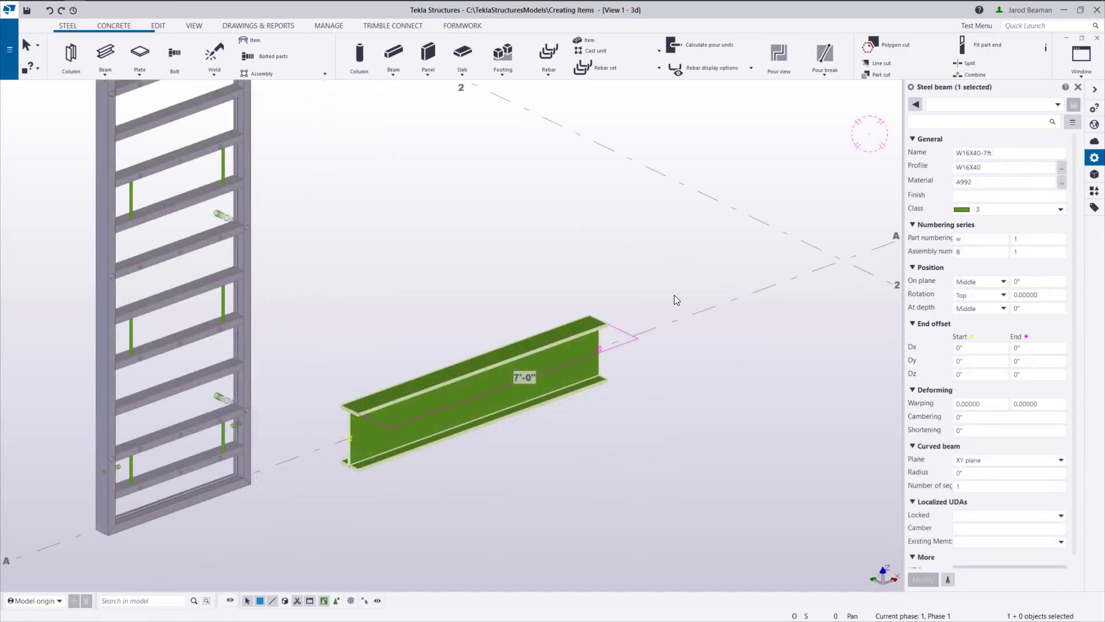
left_click(781, 284)
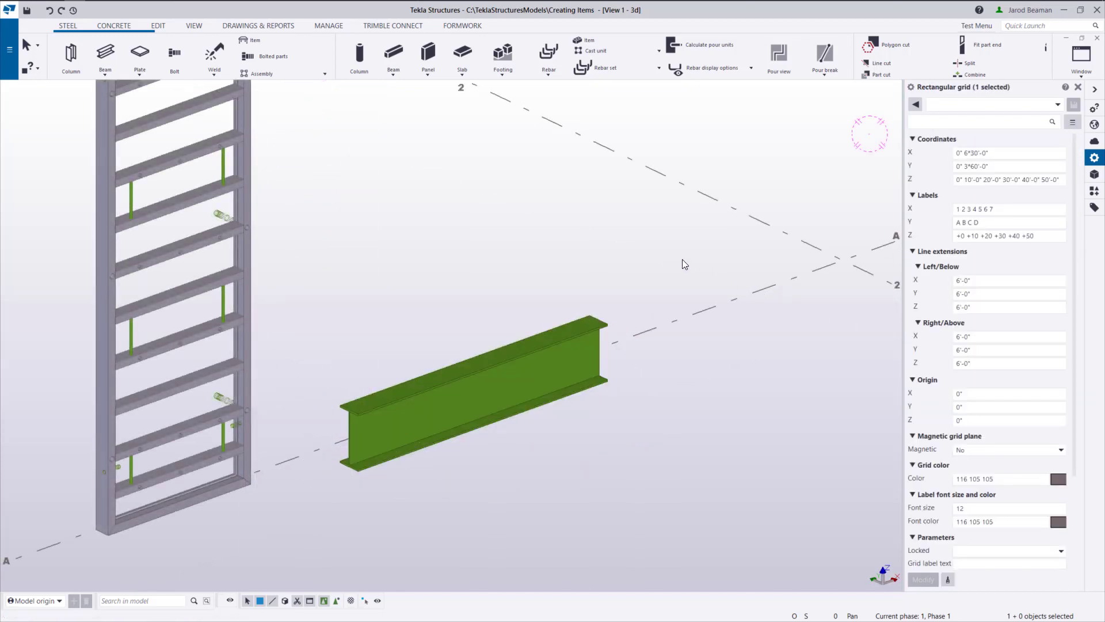
key("Delete")
key("Return")
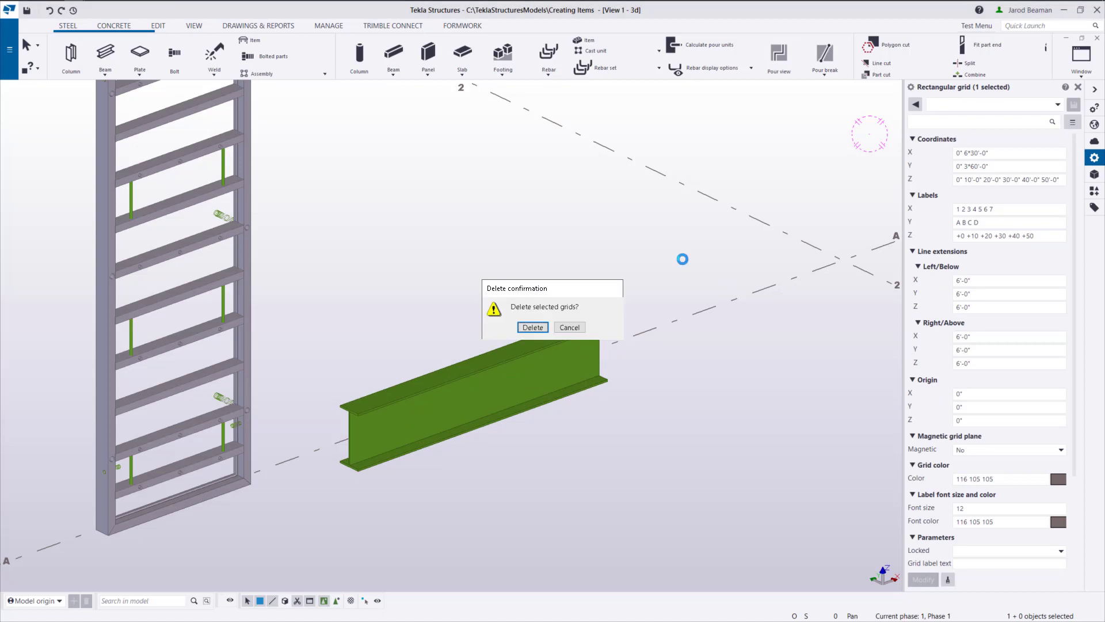
- Convert the W16X40 beam to an item again and check its shape _W16X40-7ft
left_click(500, 361)
right_click(500, 361)
left_click(548, 353)
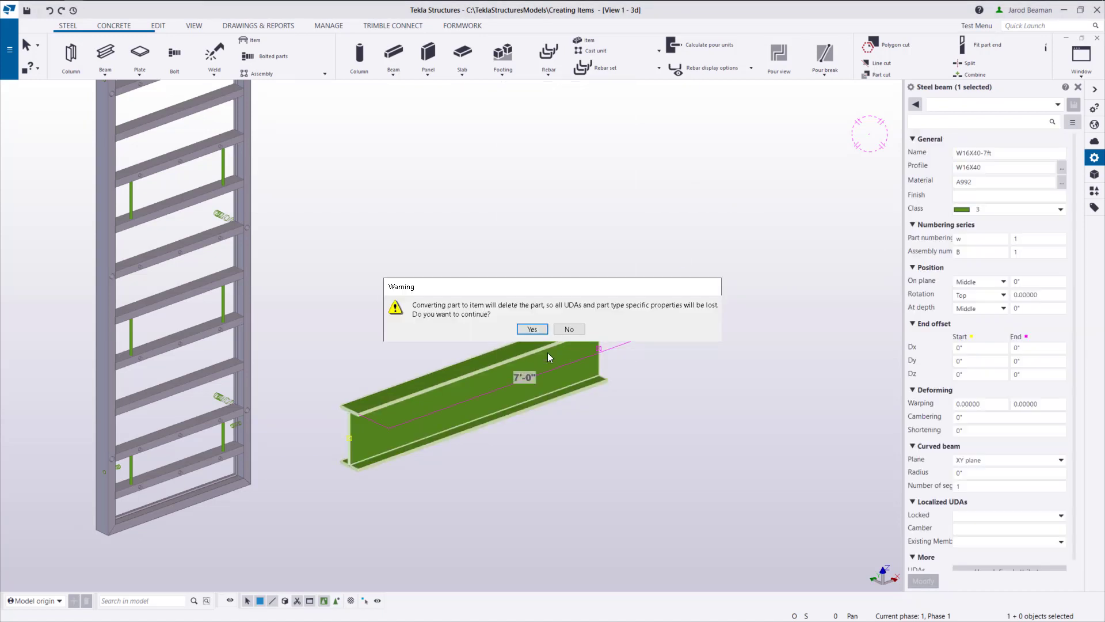
left_click(533, 328)
left_click(493, 374)
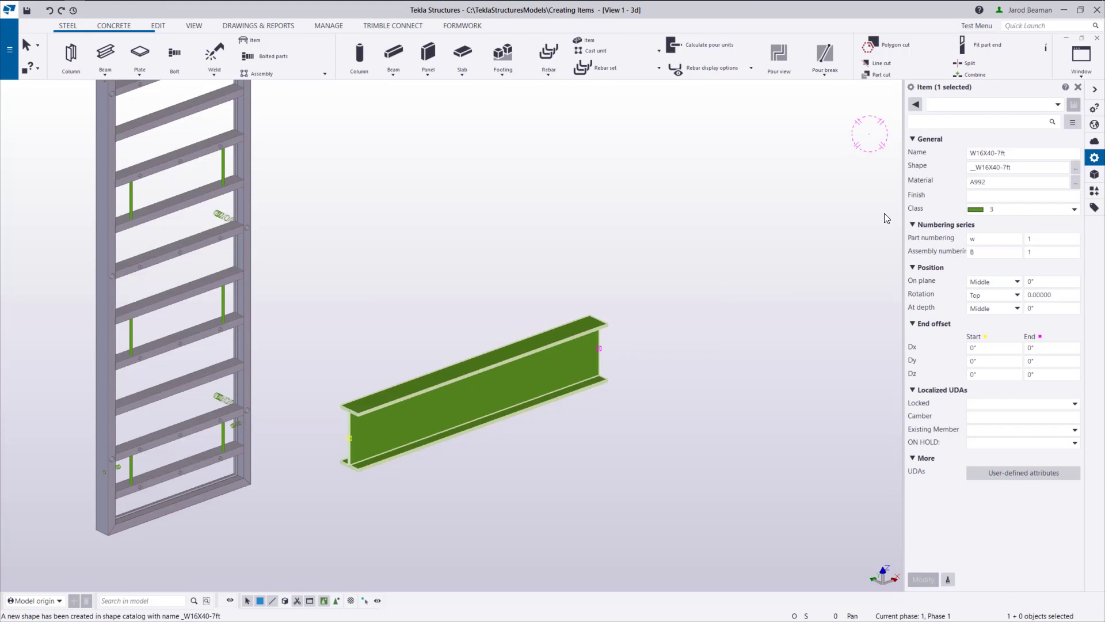
left_click(975, 166)
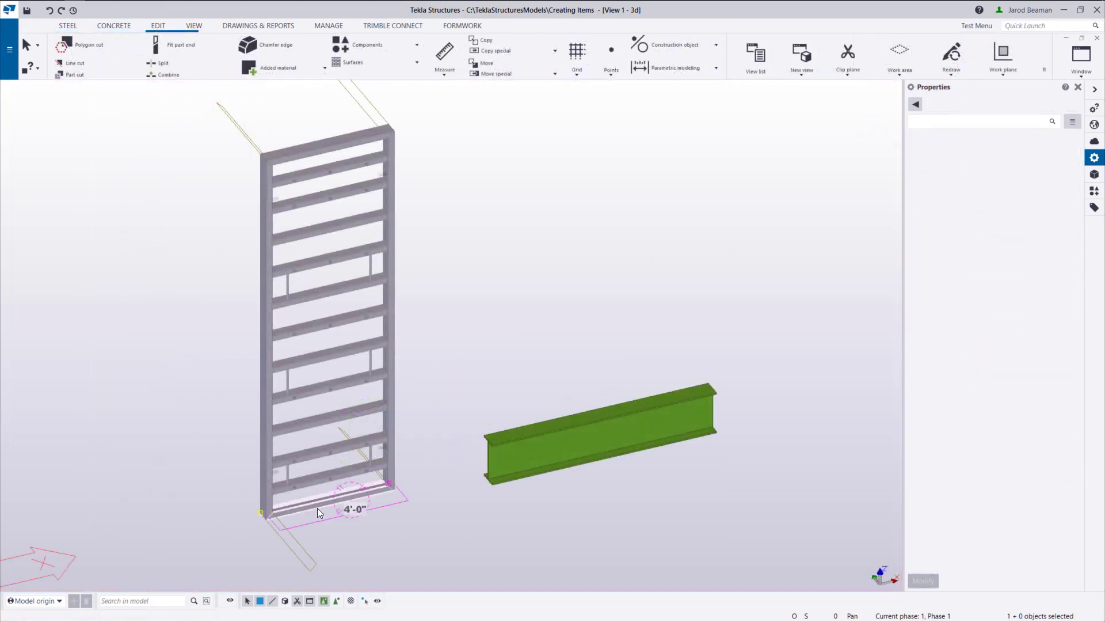
- Select the frame's left and right vertical members, then clear the selection
left_click(271, 432, "ctrl")
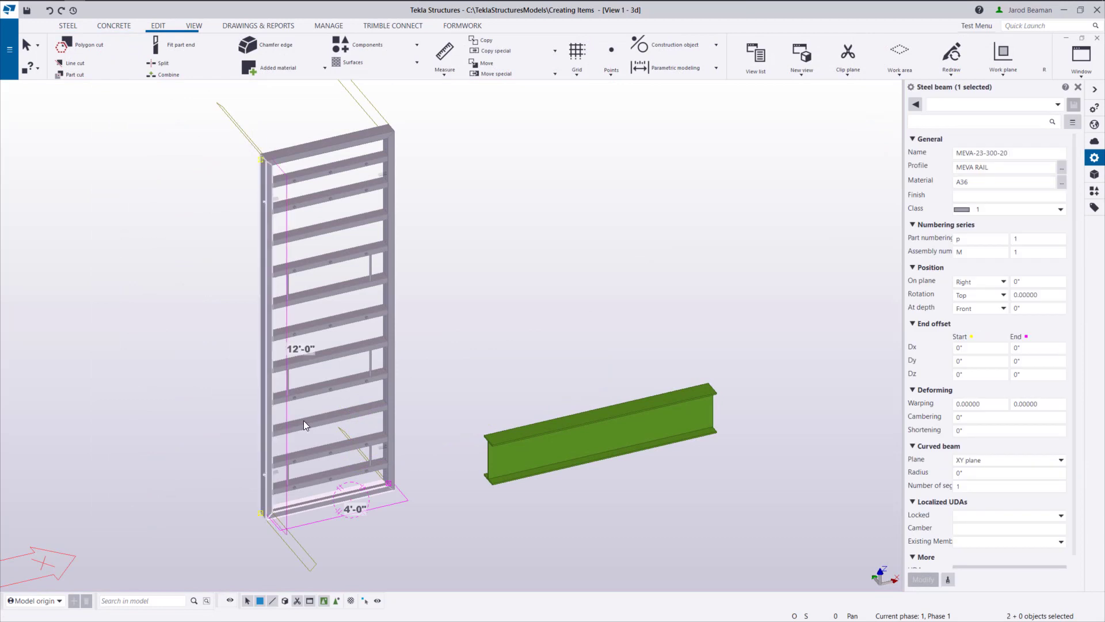
left_click(390, 395, "ctrl")
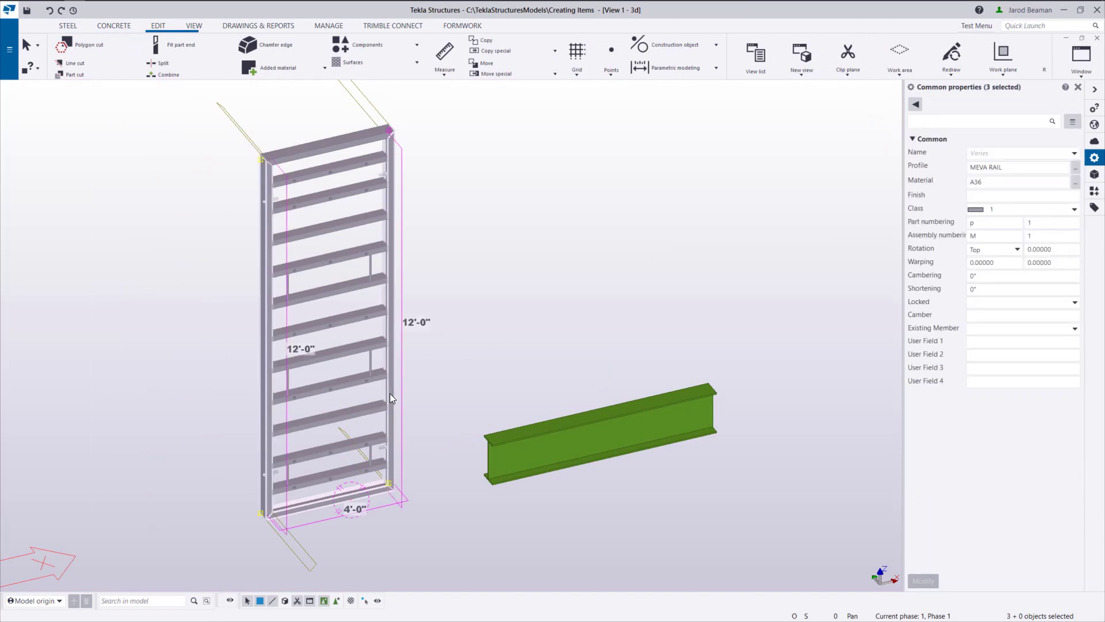
right_click(390, 398)
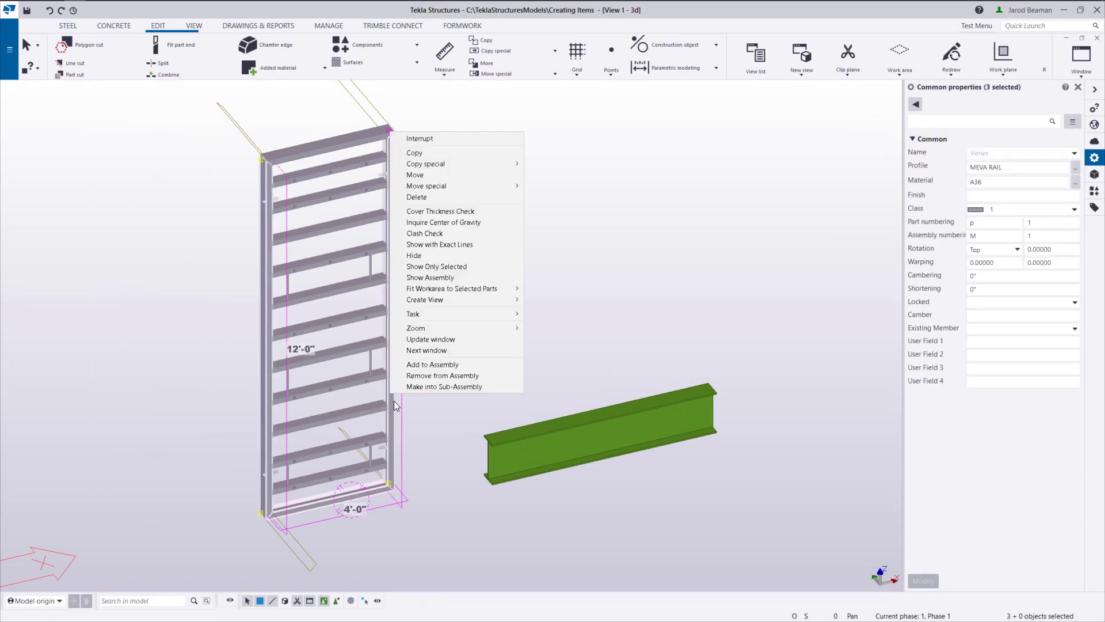
left_click(439, 413)
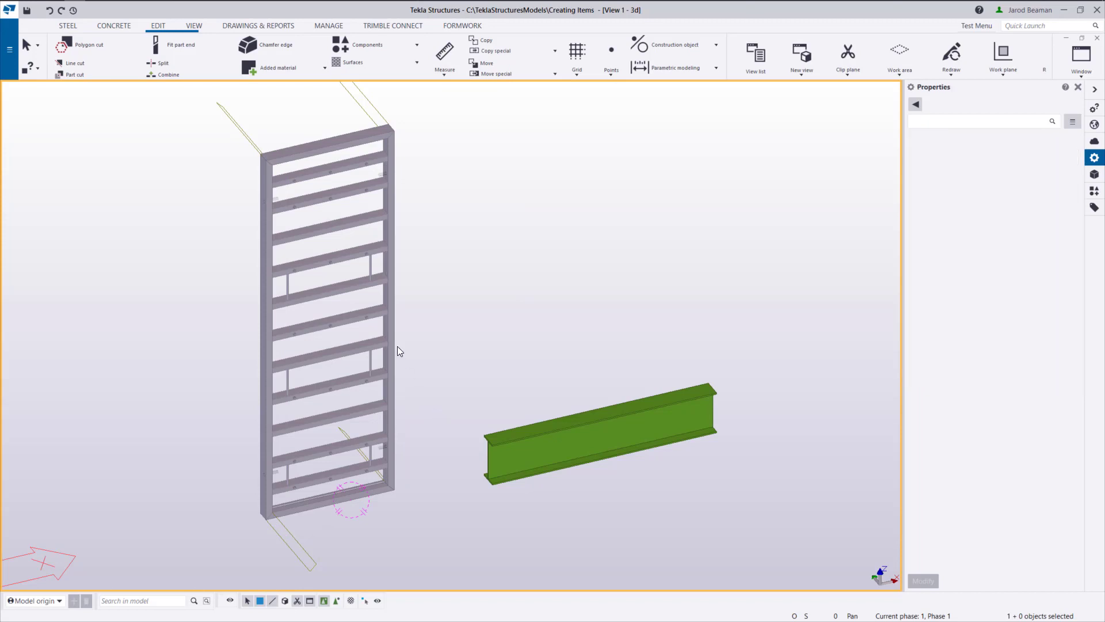
- Attach the remaining frame members to the bottom rail as added material
left_click(296, 64)
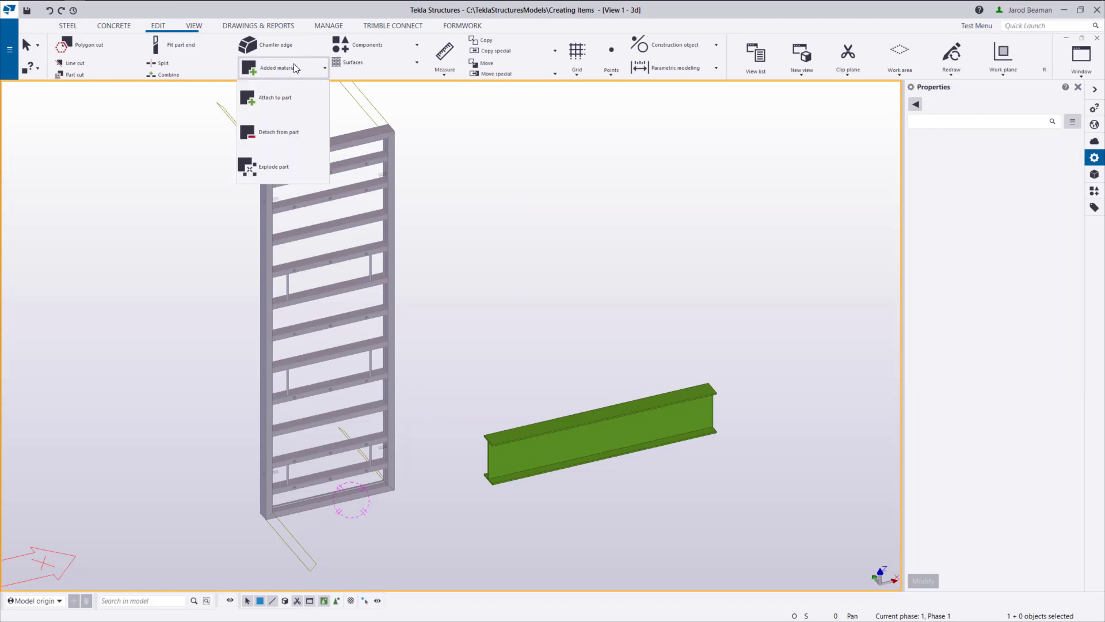
left_click(274, 101)
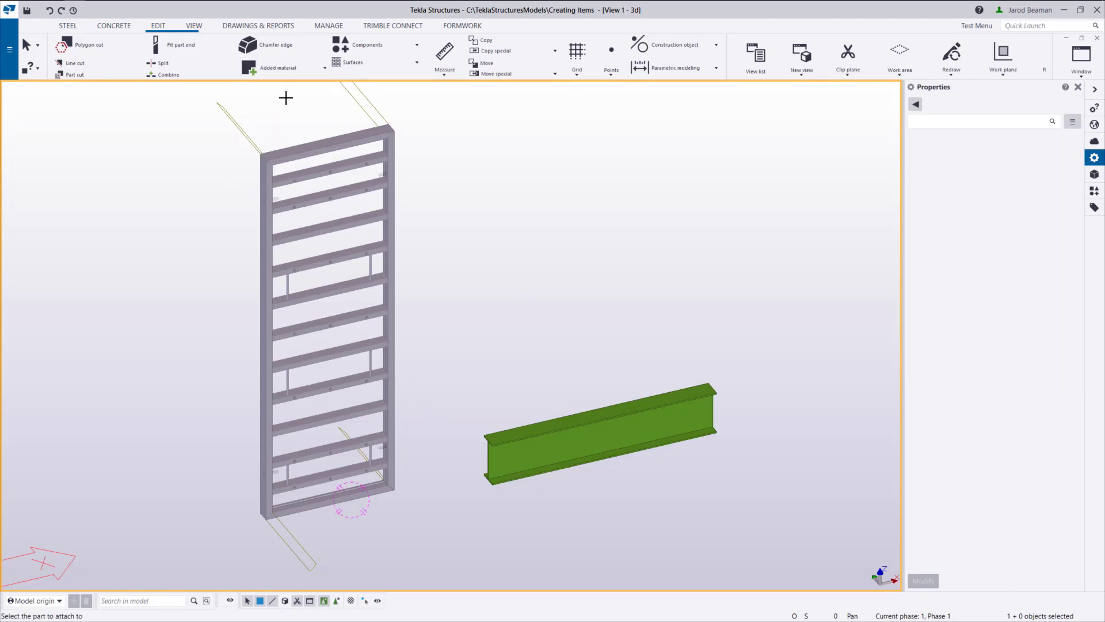
left_click(317, 505)
left_click_drag(420, 469, 193, 122)
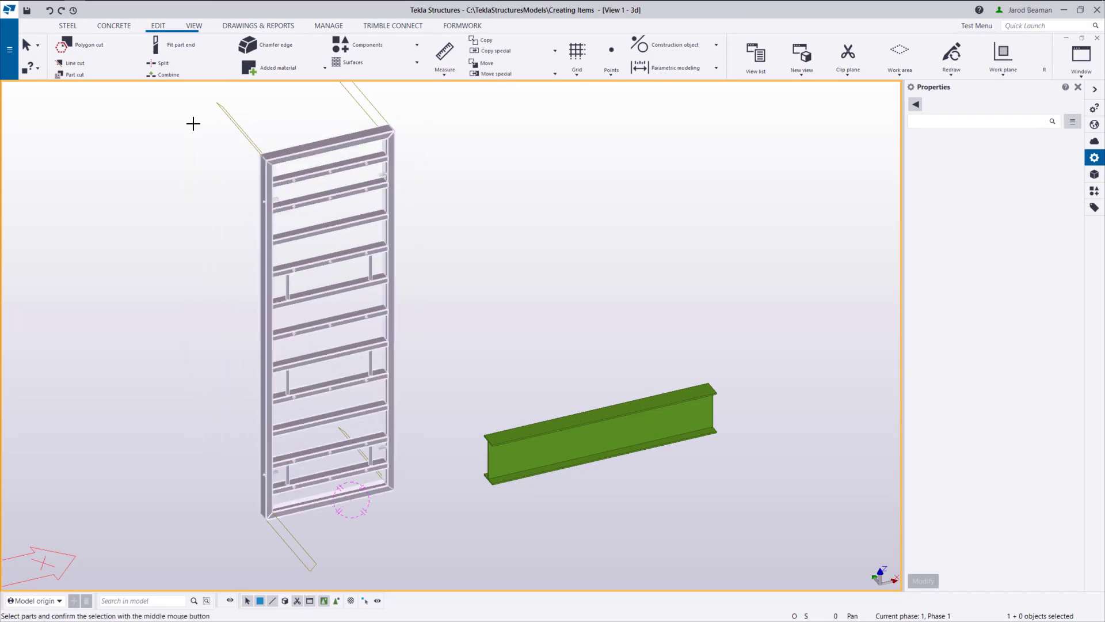
middle_click(417, 285)
right_click(415, 289)
left_click(444, 299)
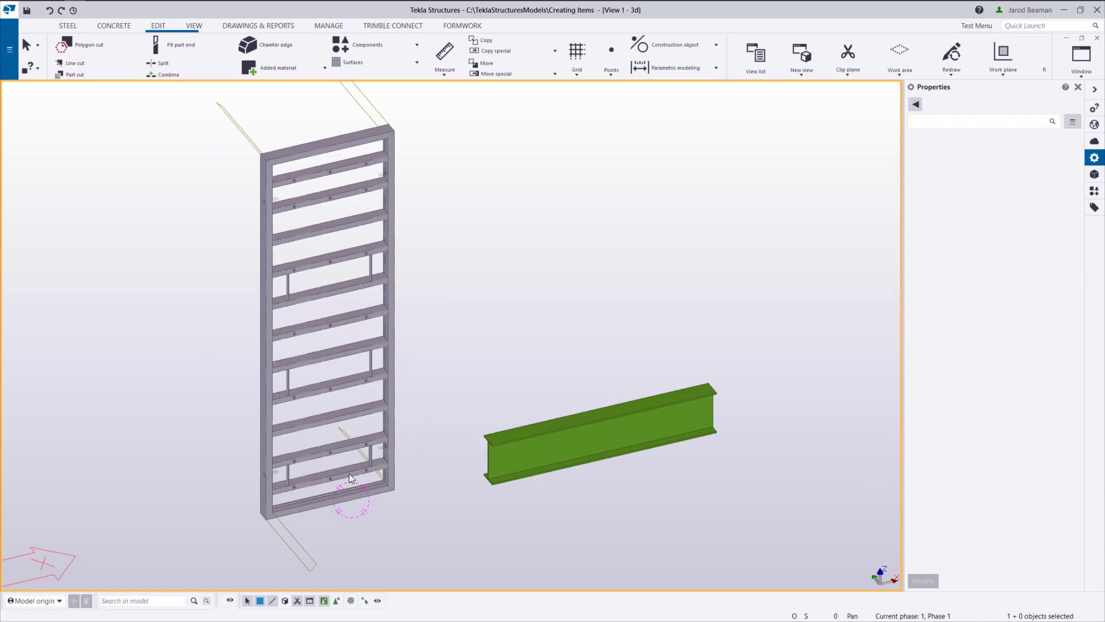
left_click(343, 501)
- Convert the frame via its bottom rail into an item, creating shape _MEVA-23-300-20
right_click(343, 500)
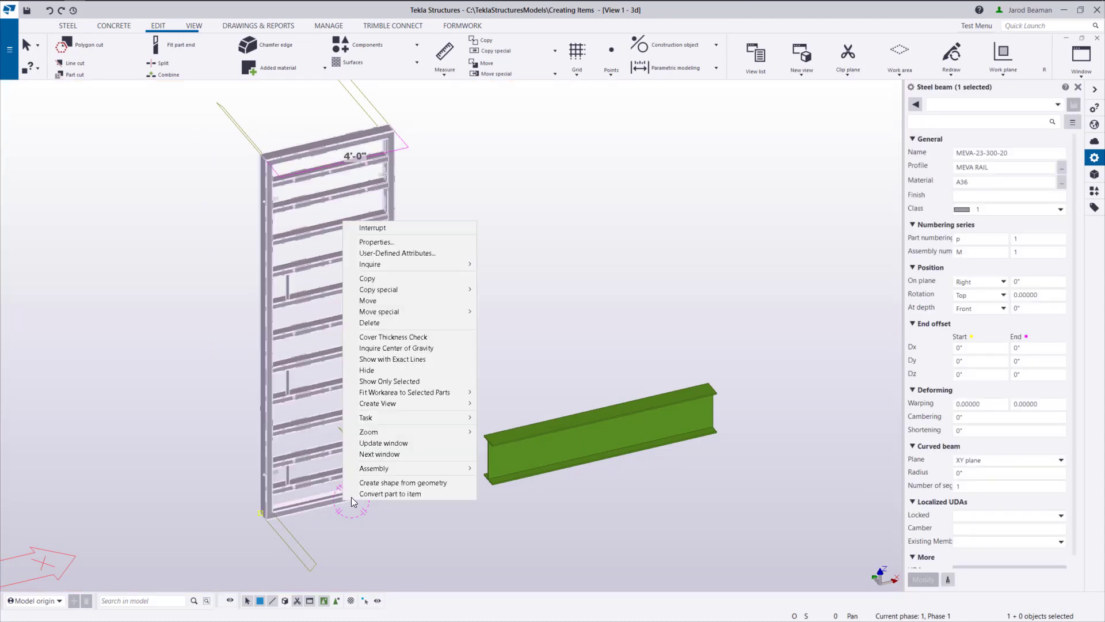
left_click(393, 493)
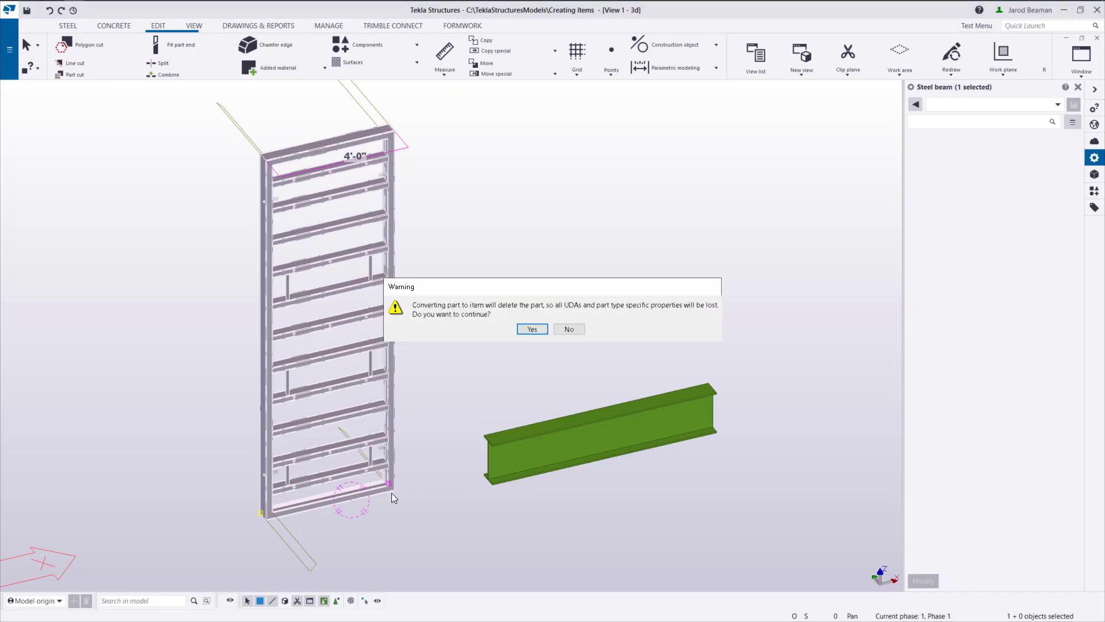
left_click(528, 329)
left_click(344, 496)
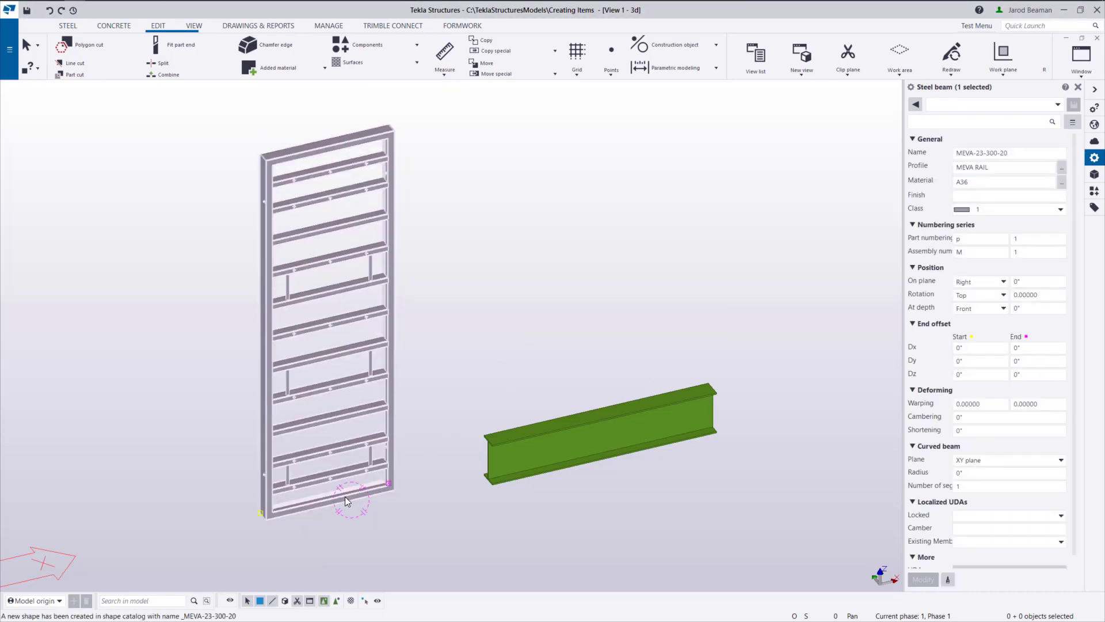
left_click(459, 412)
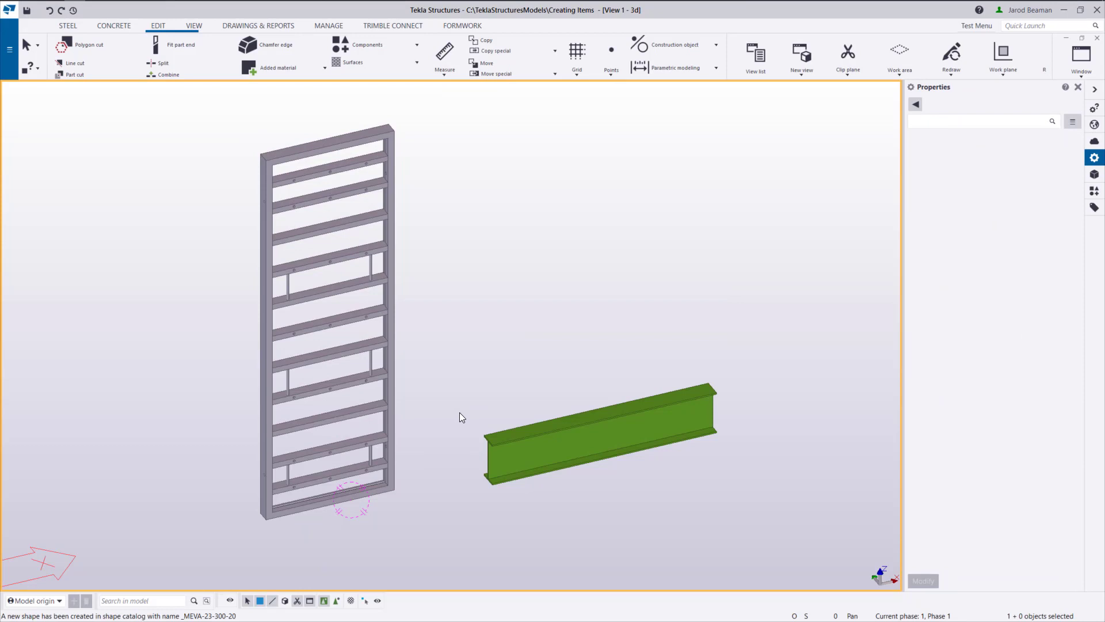
- Set the W16X40 beam's On plane offset to 5'-0"
middle_click_drag(459, 413, 330, 416, "ctrl")
scroll(357, 413, "up", 3)
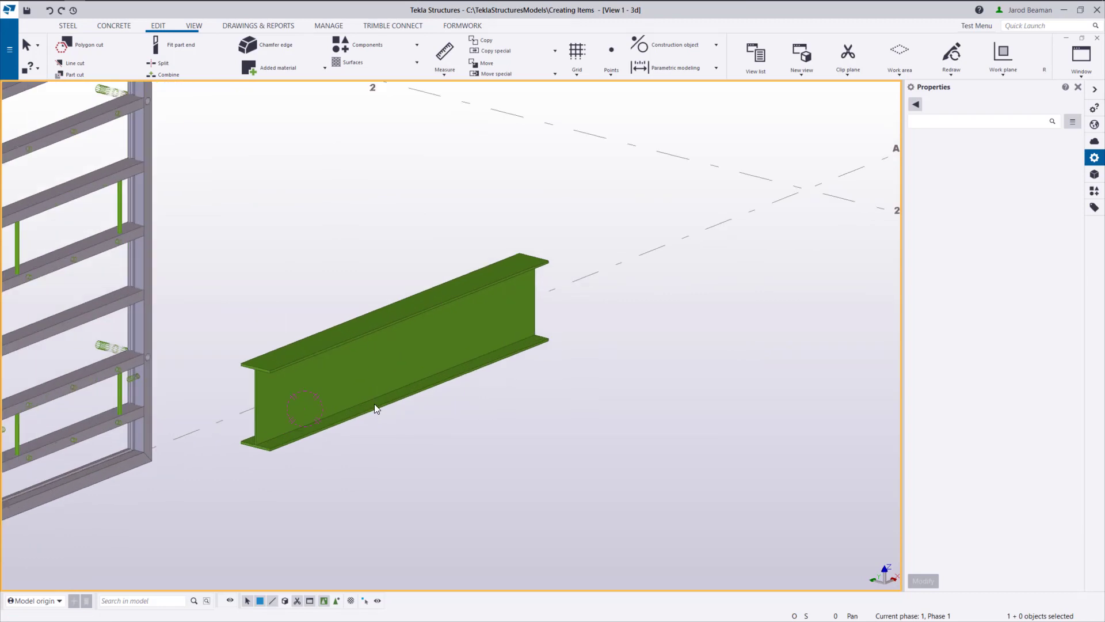
left_click(382, 328)
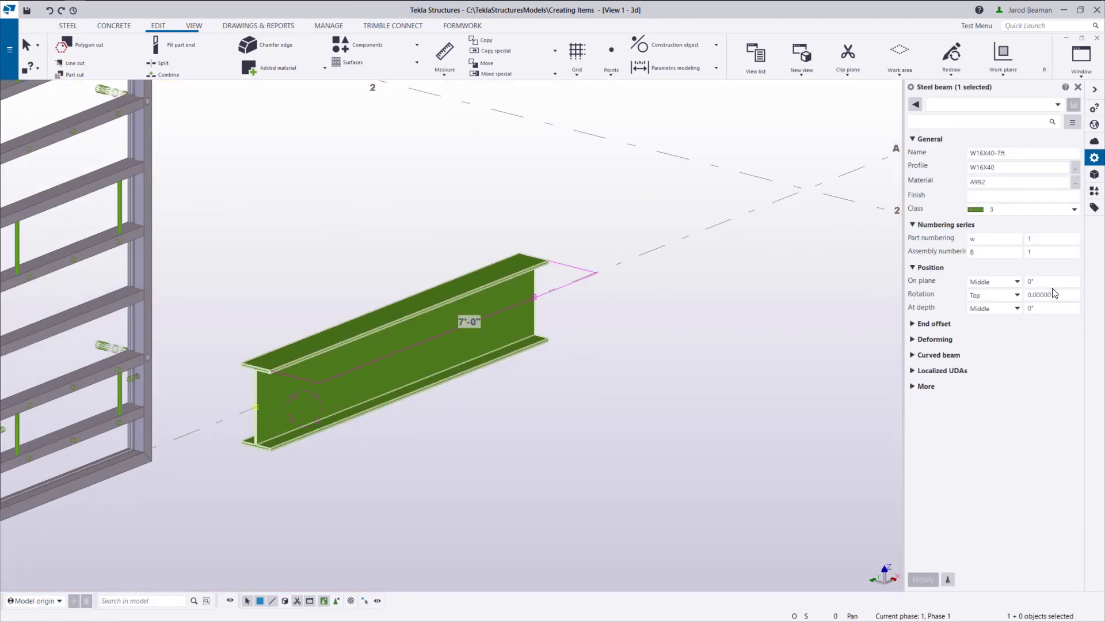
left_click(1051, 282)
type("5'")
key("Return")
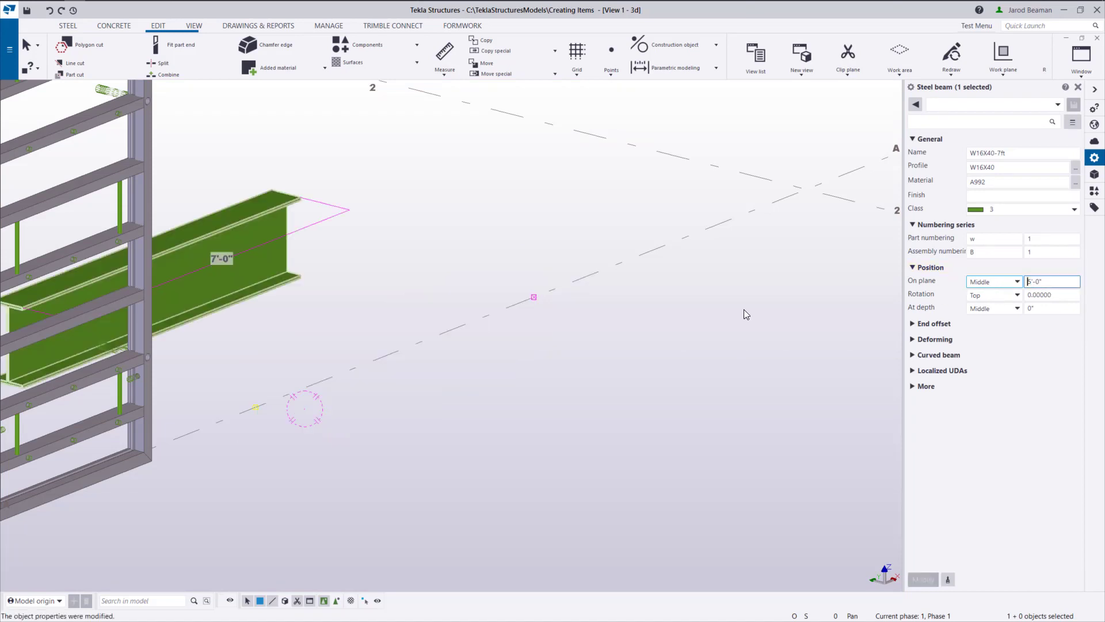
- Convert the offset beam into an item, creating shape 1-2/A-B+0_W16X40-7ft
middle_click_drag(744, 314, 539, 345, "ctrl")
scroll(456, 302, "up", 5)
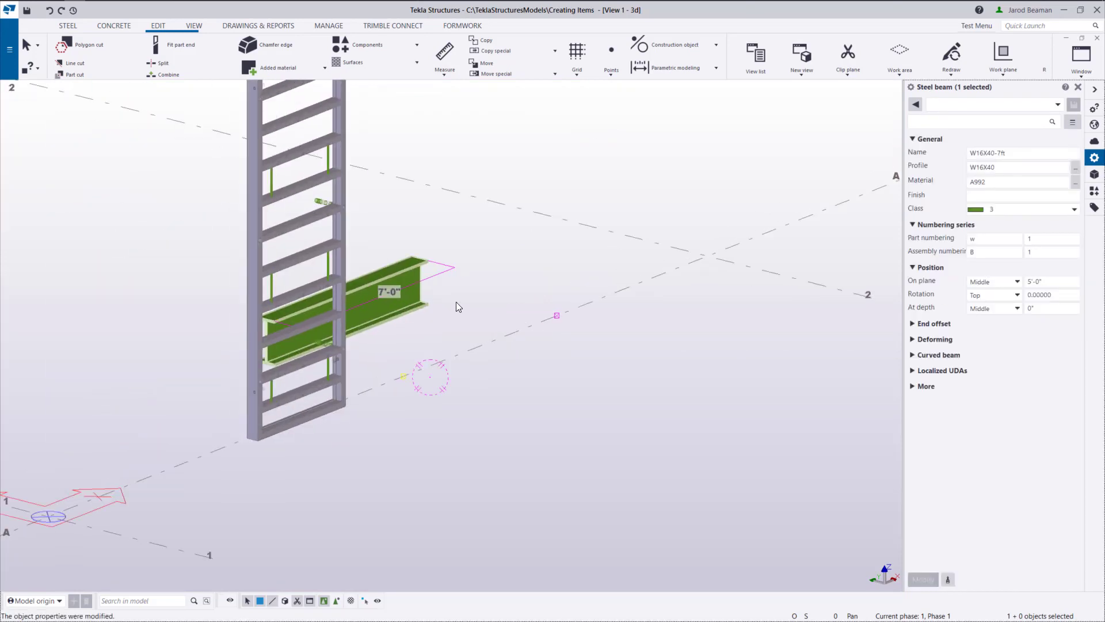
middle_click_drag(341, 311, 339, 317, "ctrl")
right_click(354, 309)
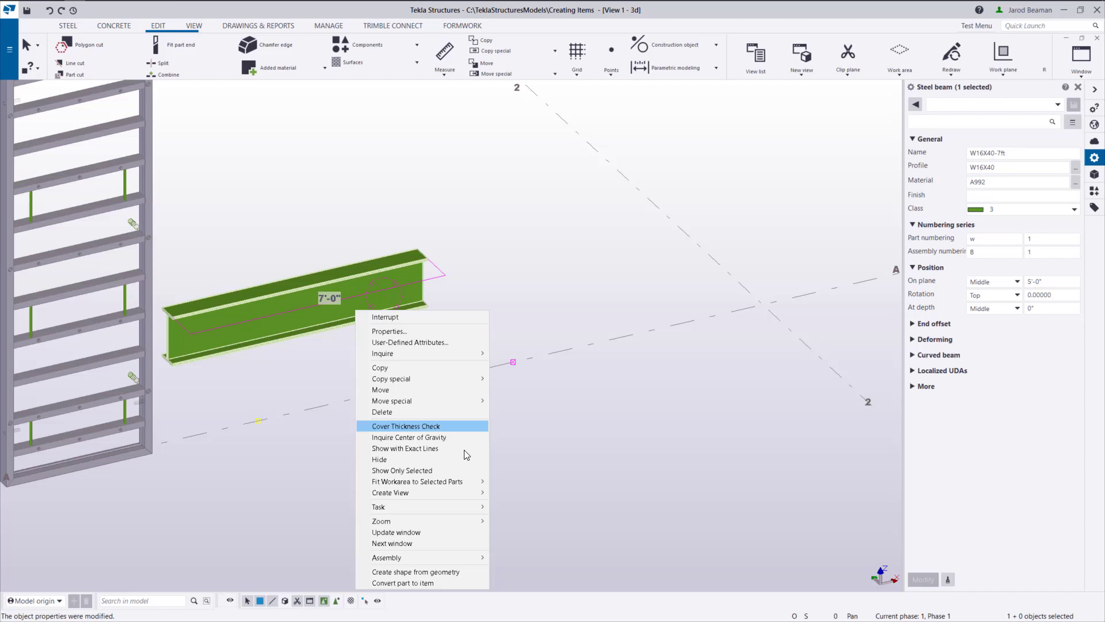
left_click(401, 583)
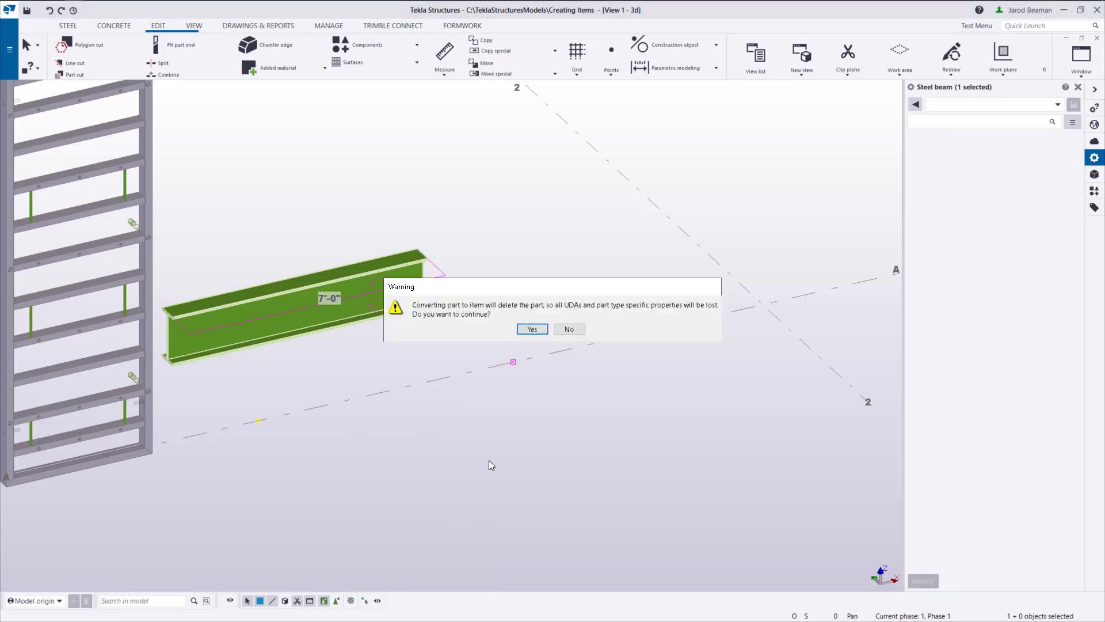
left_click(525, 331)
- Set the beam item's On plane to Left and place another W16X40-7ft item along grid line A
middle_click_drag(523, 333, 424, 368, "ctrl")
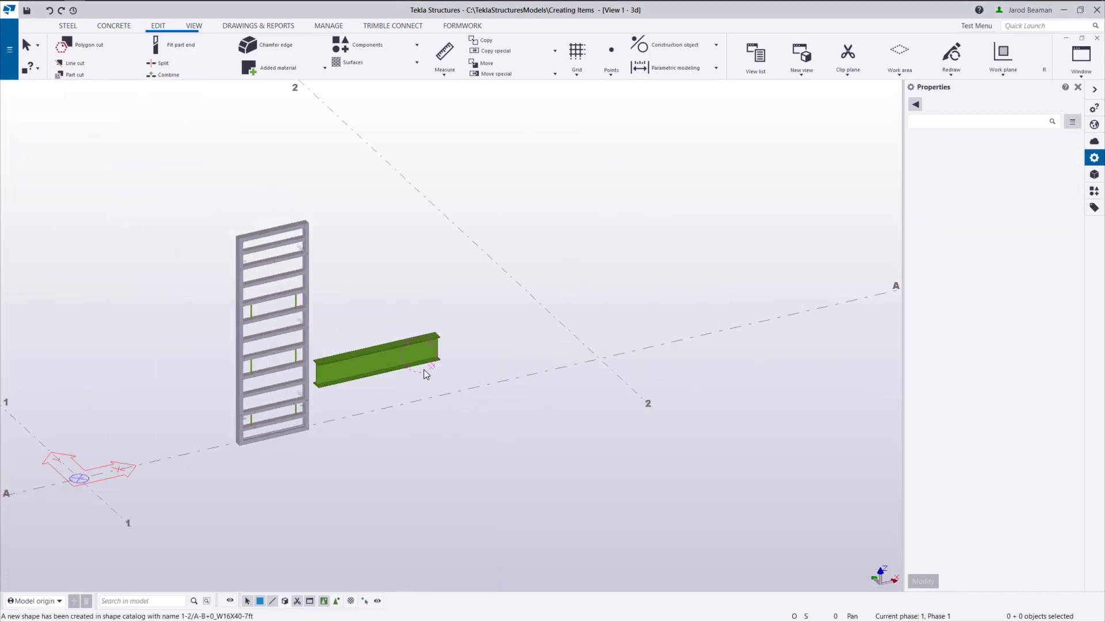
left_click(409, 354)
scroll(409, 354, "up", 2)
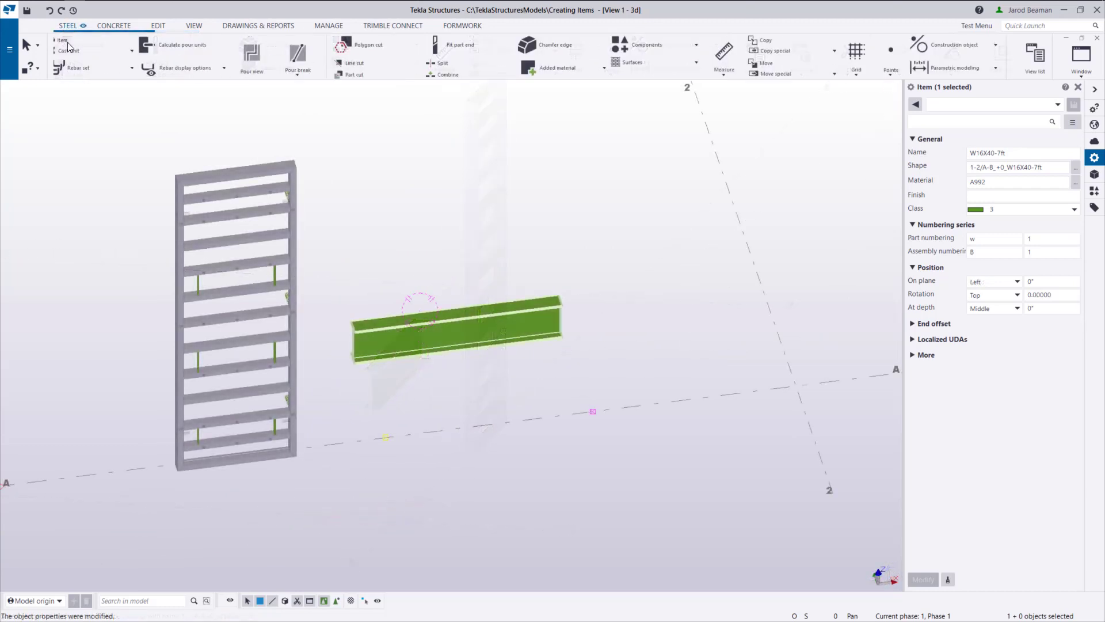
left_click(67, 25)
left_click(281, 39)
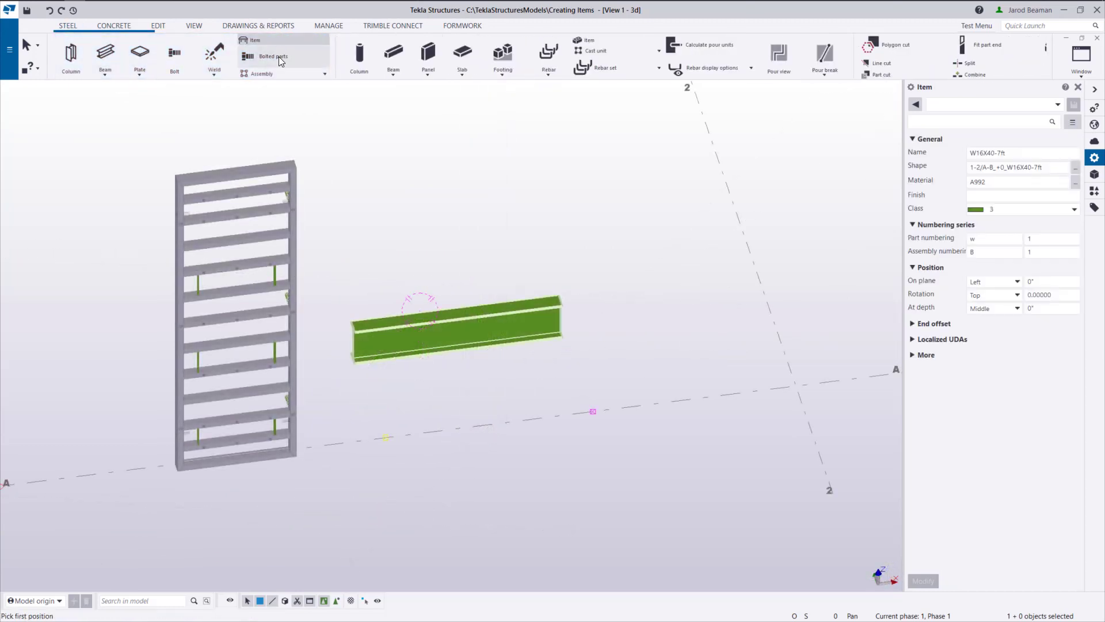
left_click(787, 386)
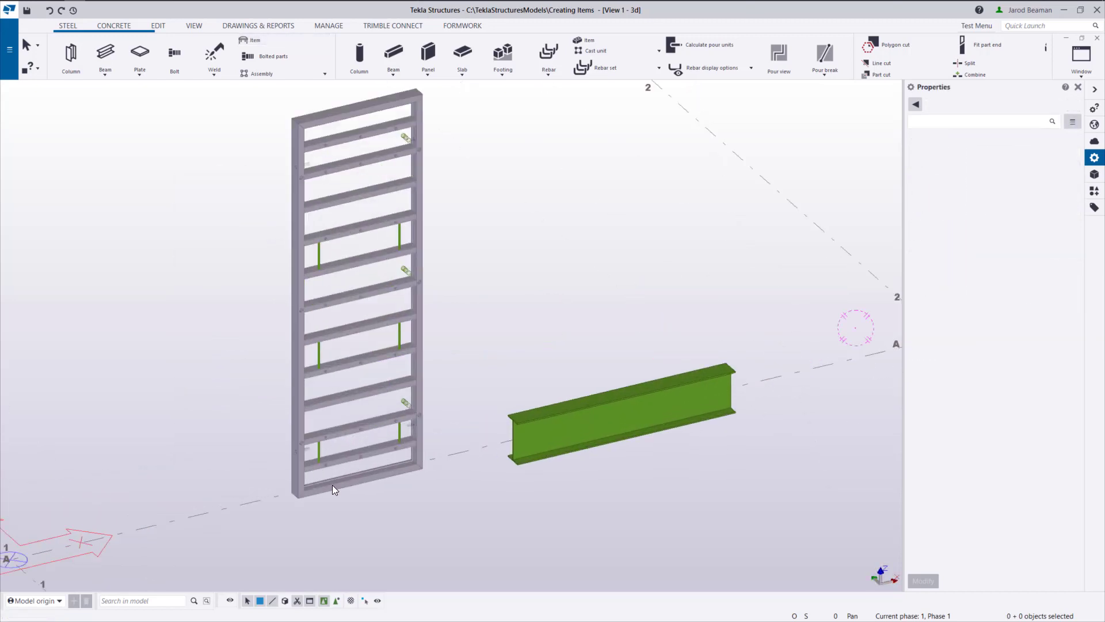
- Zoom out from the panel frame and select the ladder frame's bottom rail
scroll(332, 485, "up", 4)
scroll(332, 489, "up", 3)
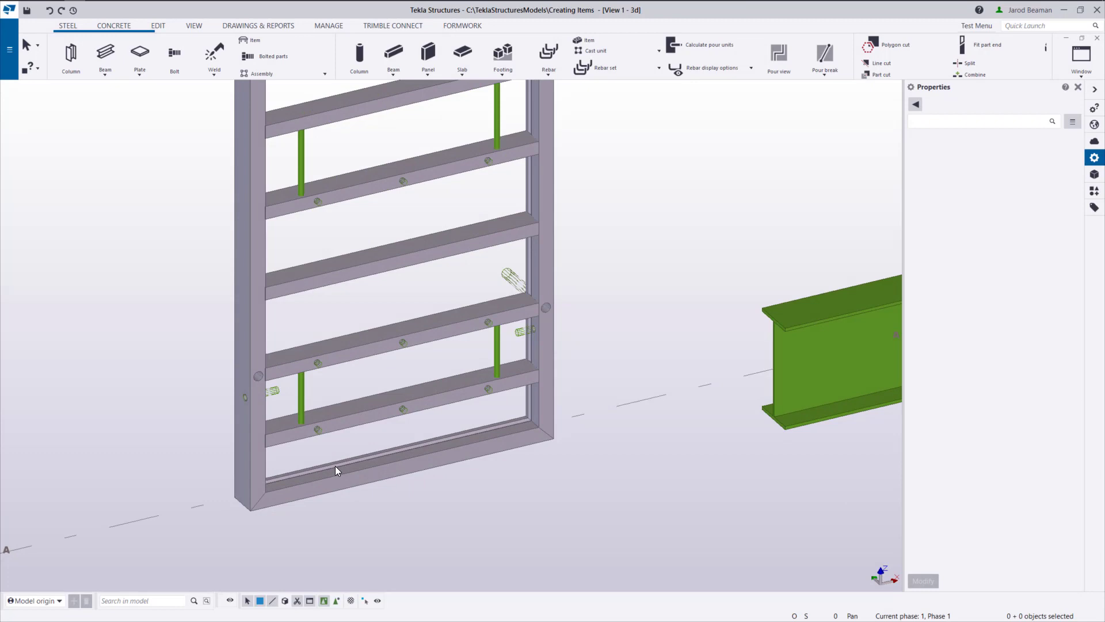
left_click(286, 487)
scroll(329, 456, "up", 4)
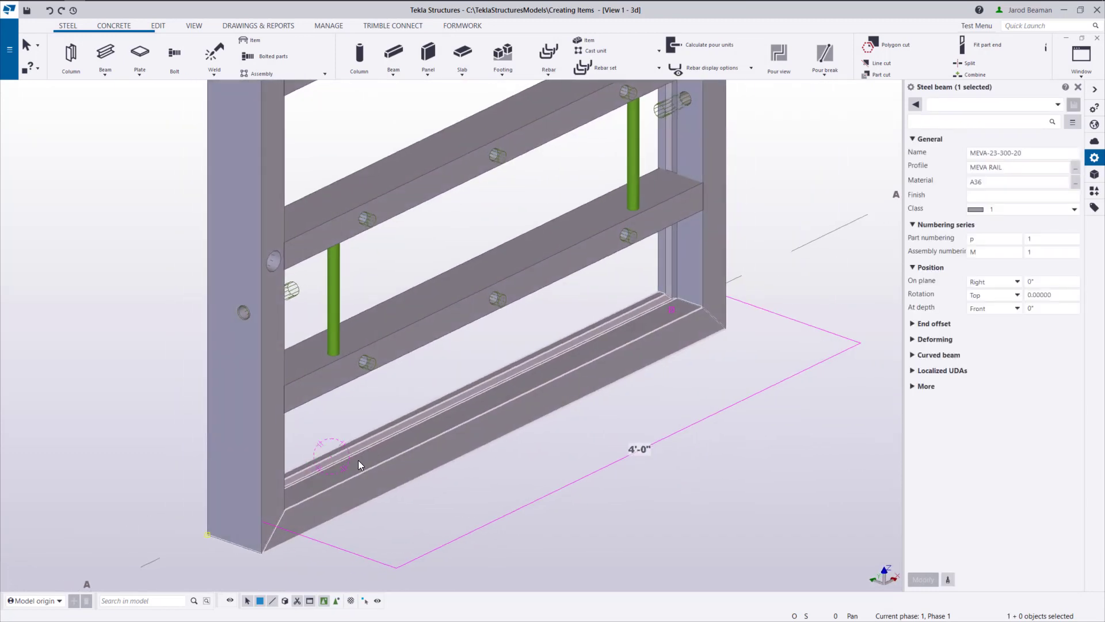
scroll(349, 465, "down", 3)
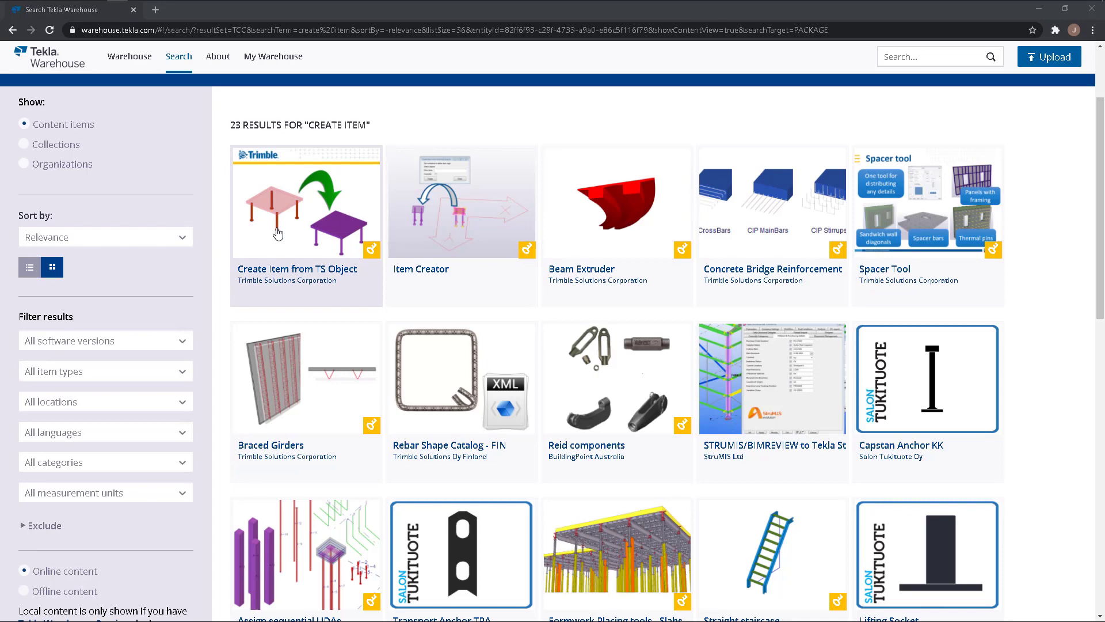
- Open the Create Item from TS Object extension page and view its Versions (1) tab
left_click(277, 233)
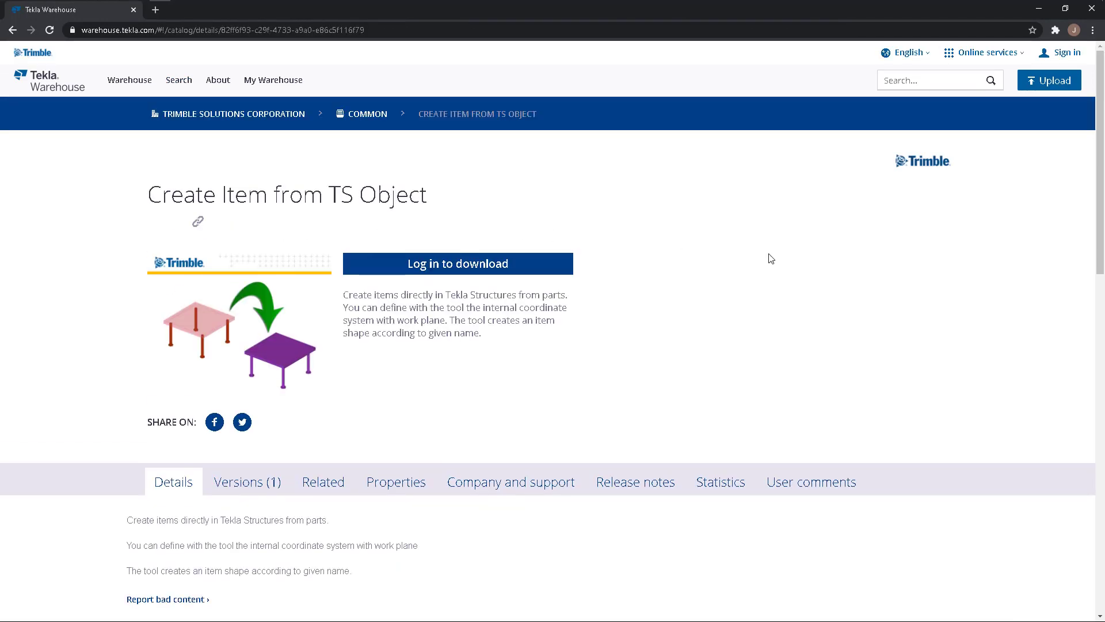
scroll(771, 259, "down", 3)
left_click(239, 392)
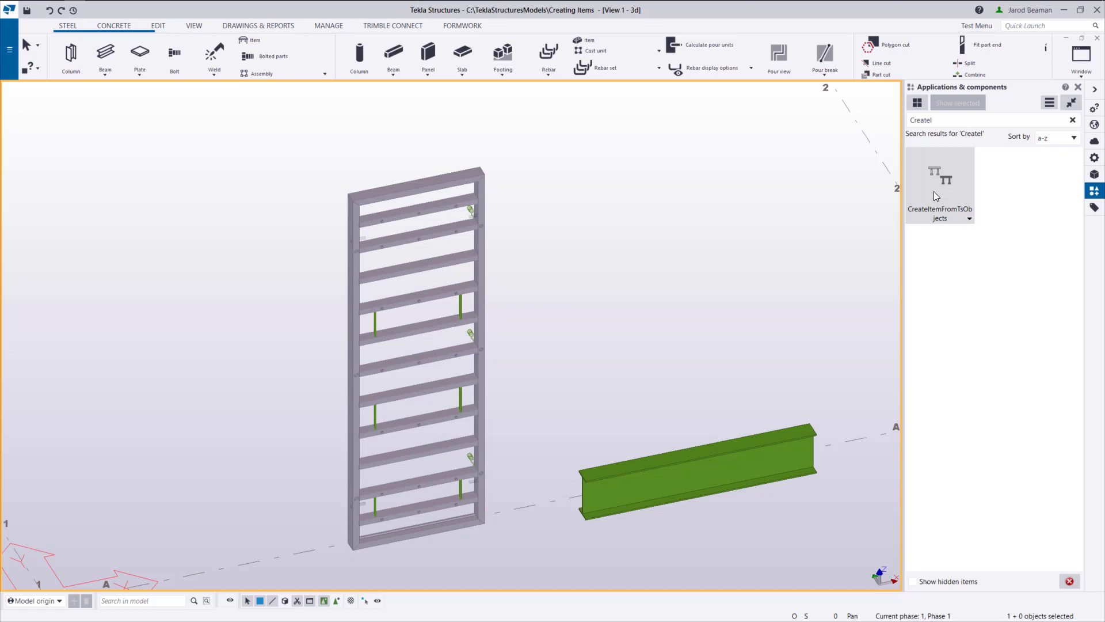
- Launch CreateItemFromTsObjects with item name Panel-12x8 and Overwrite turned on
left_click(934, 192)
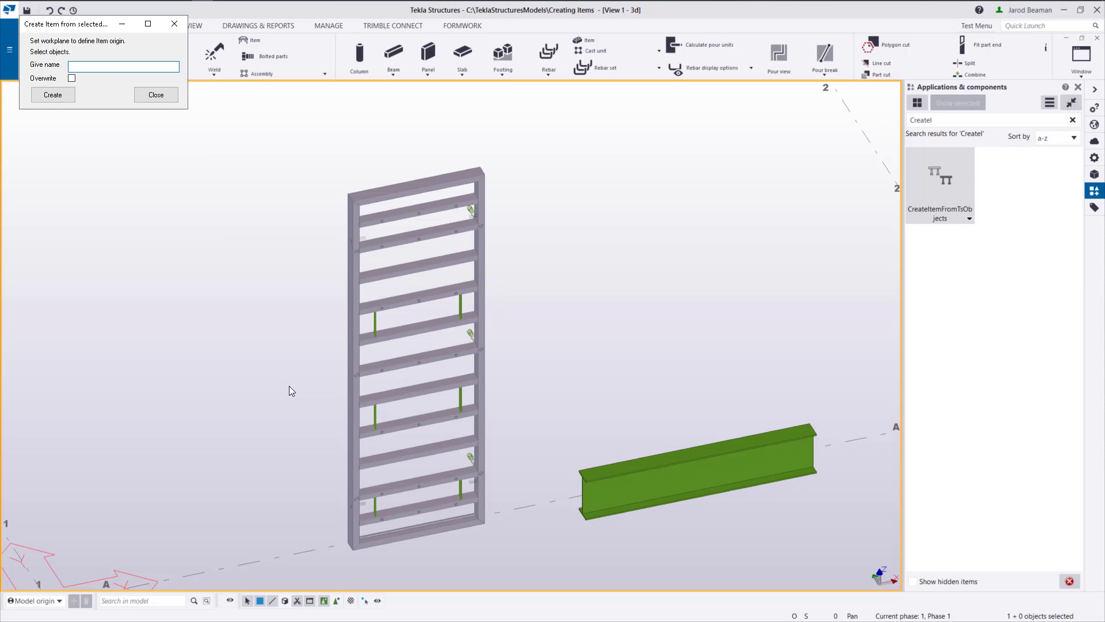
type("Panel-12x8")
left_click(72, 77)
left_click_drag(661, 229, 620, 227)
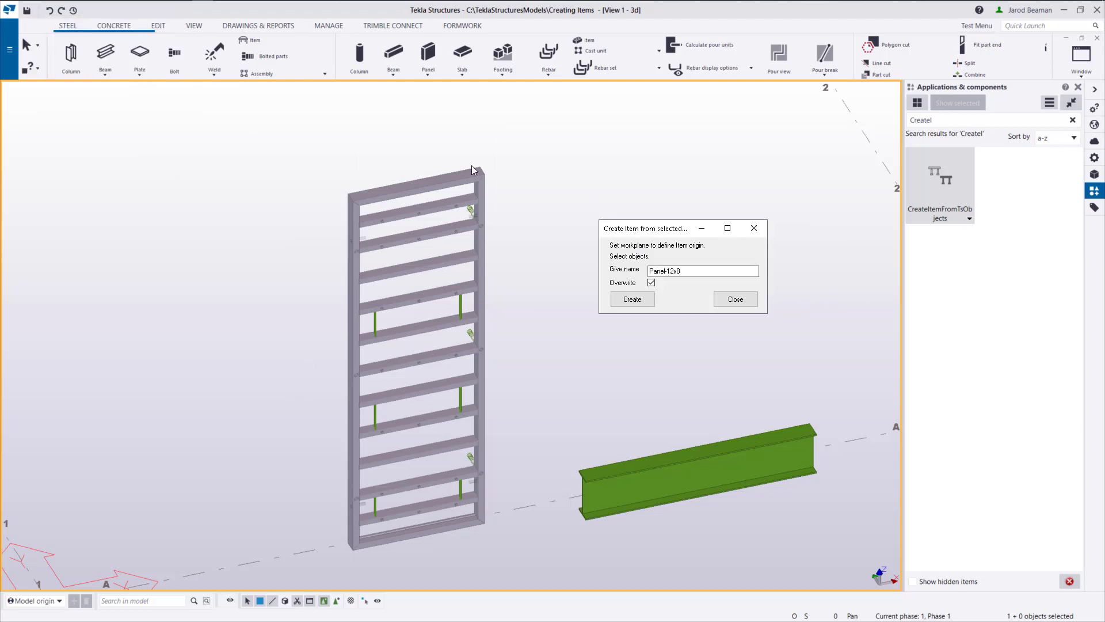
left_click(194, 25)
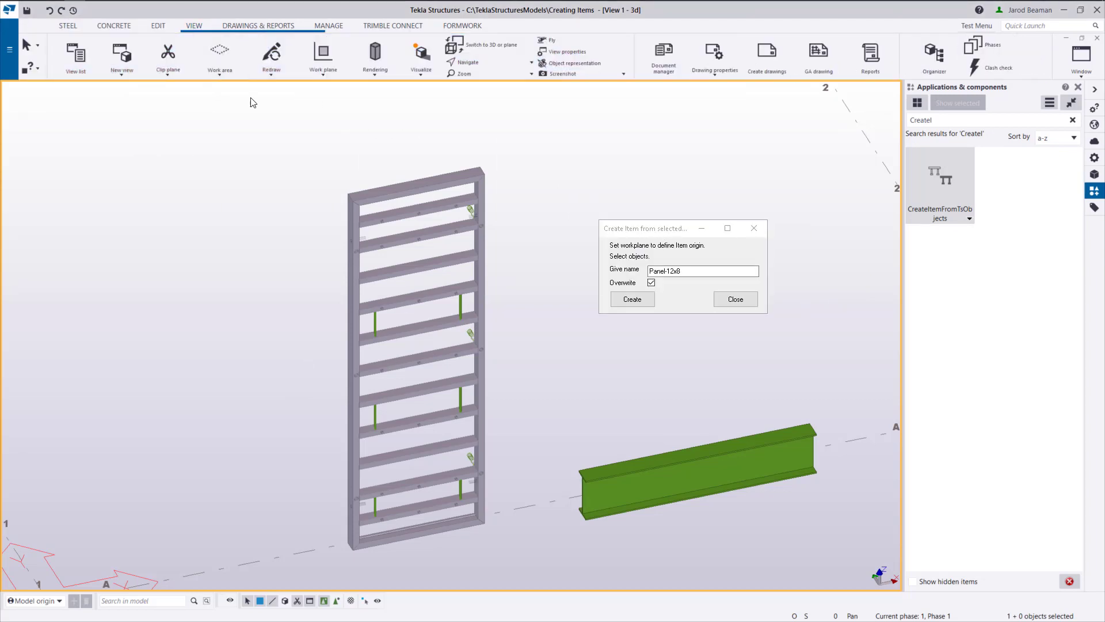
- Set the work plane origin at the frame's base corner and create Panel-12x8 from all 52 frame parts
left_click(323, 63)
left_click(307, 160)
scroll(347, 553, "up", 5)
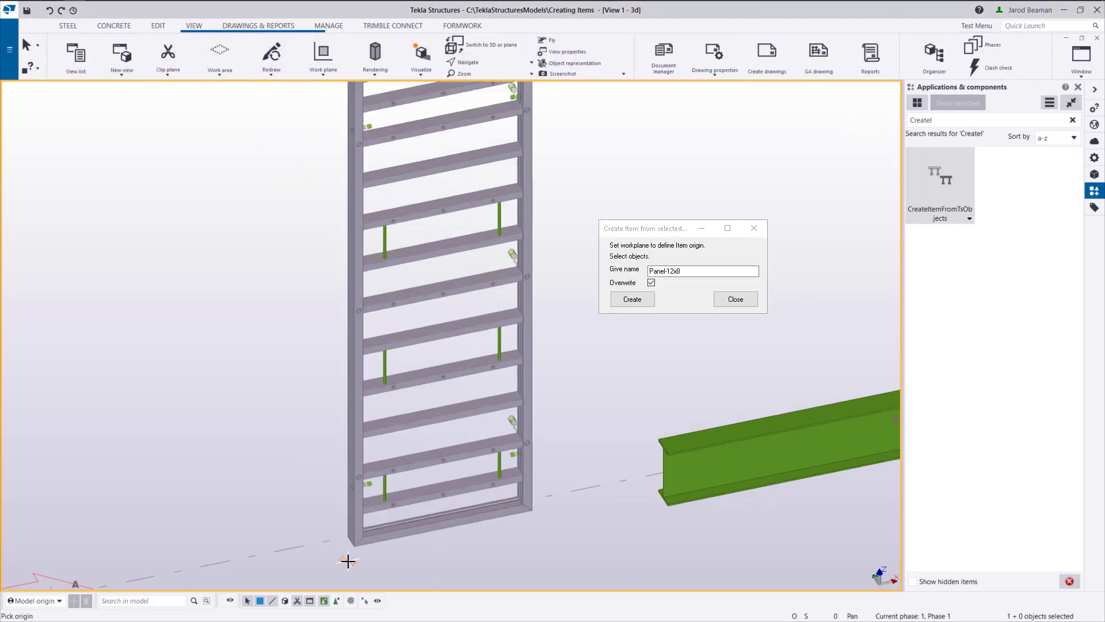
scroll(281, 482, "down", 4)
scroll(280, 482, "down", 3)
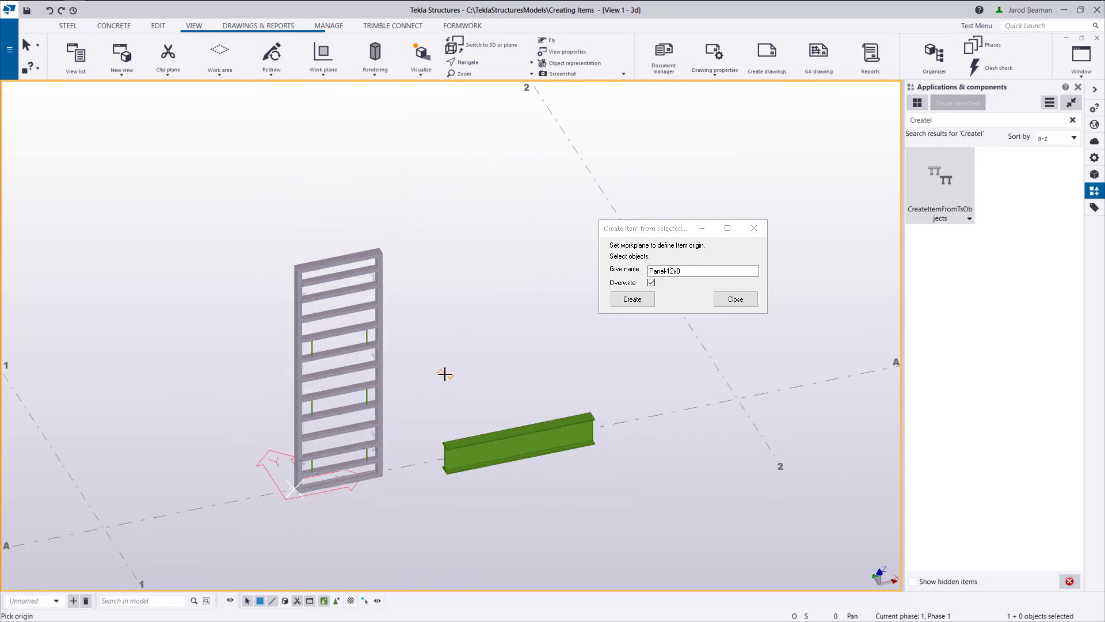
right_click(444, 375)
left_click(517, 382)
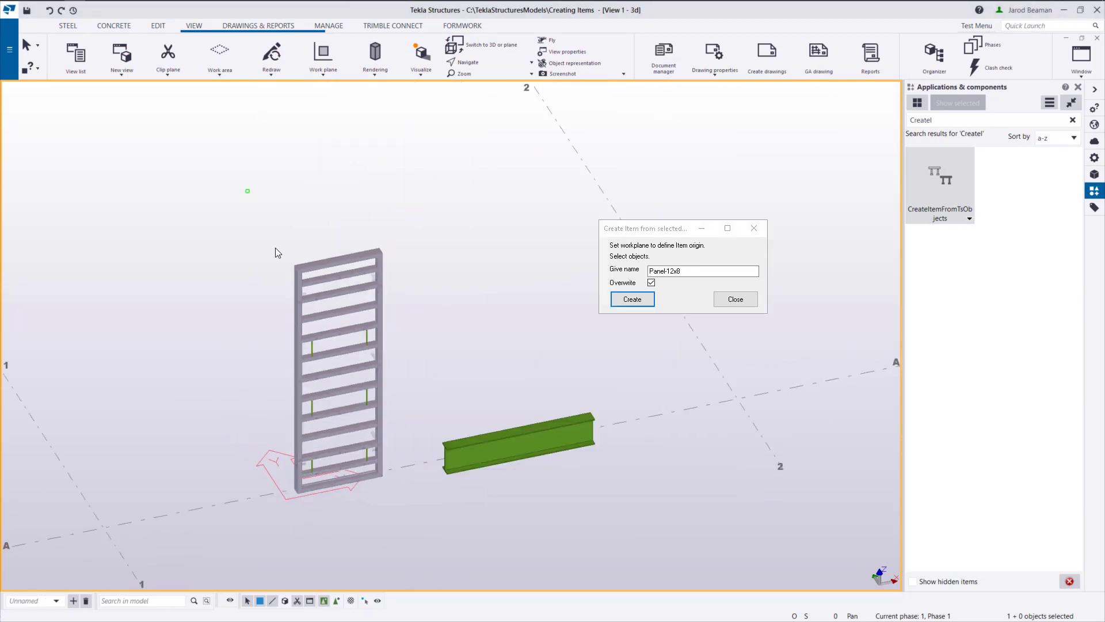
left_click_drag(246, 190, 405, 536)
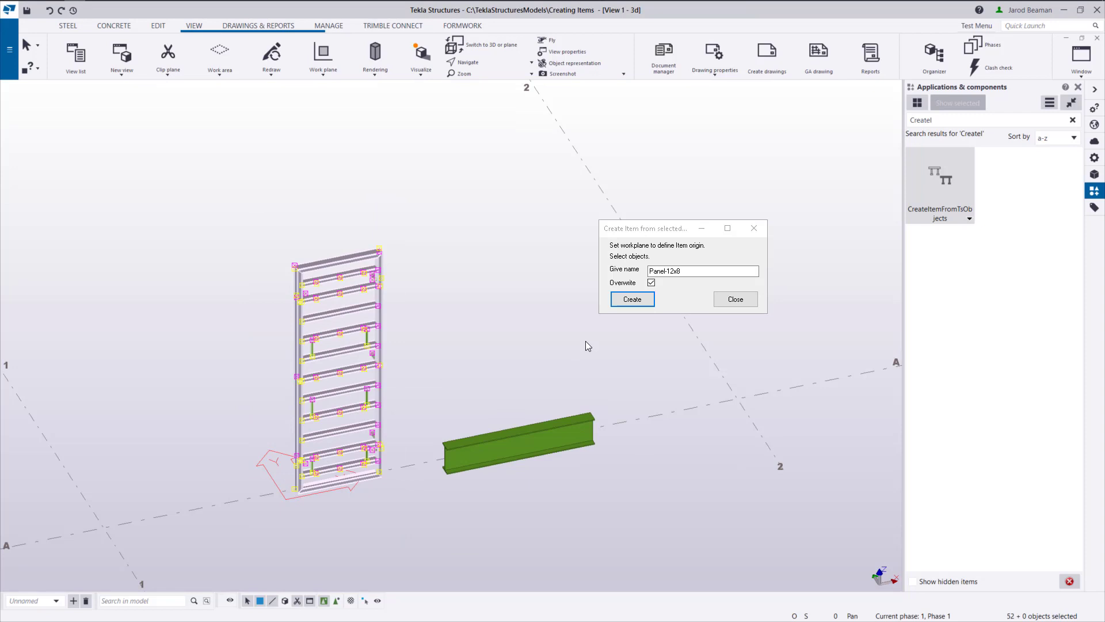
left_click(646, 301)
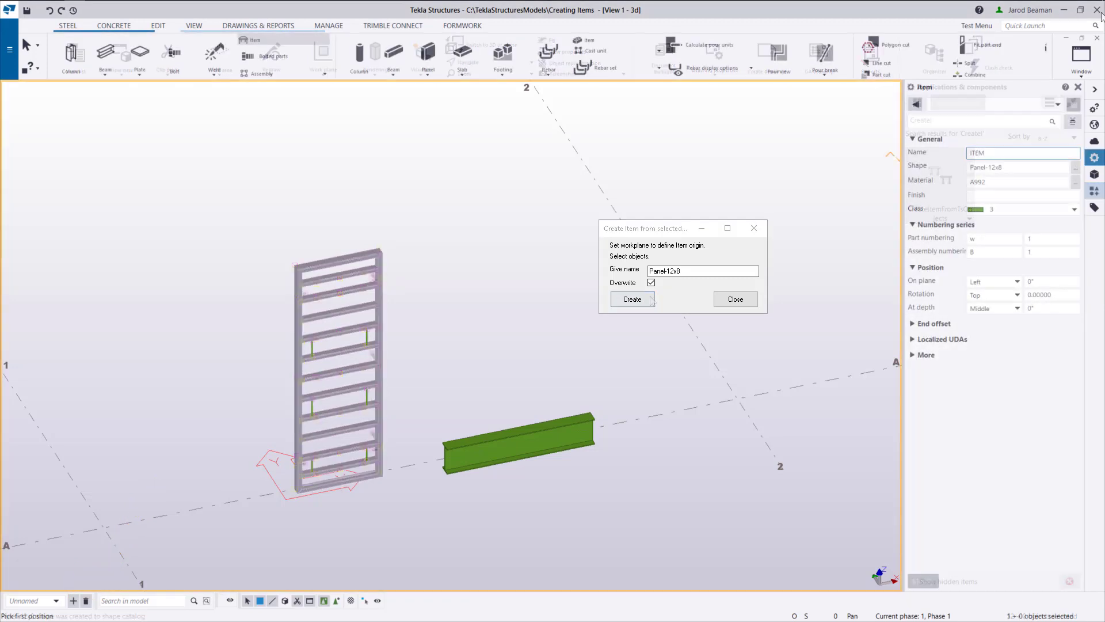
- Place a Panel-12x8 item along grid line A, end the command, and select the new green panel
left_click(999, 167)
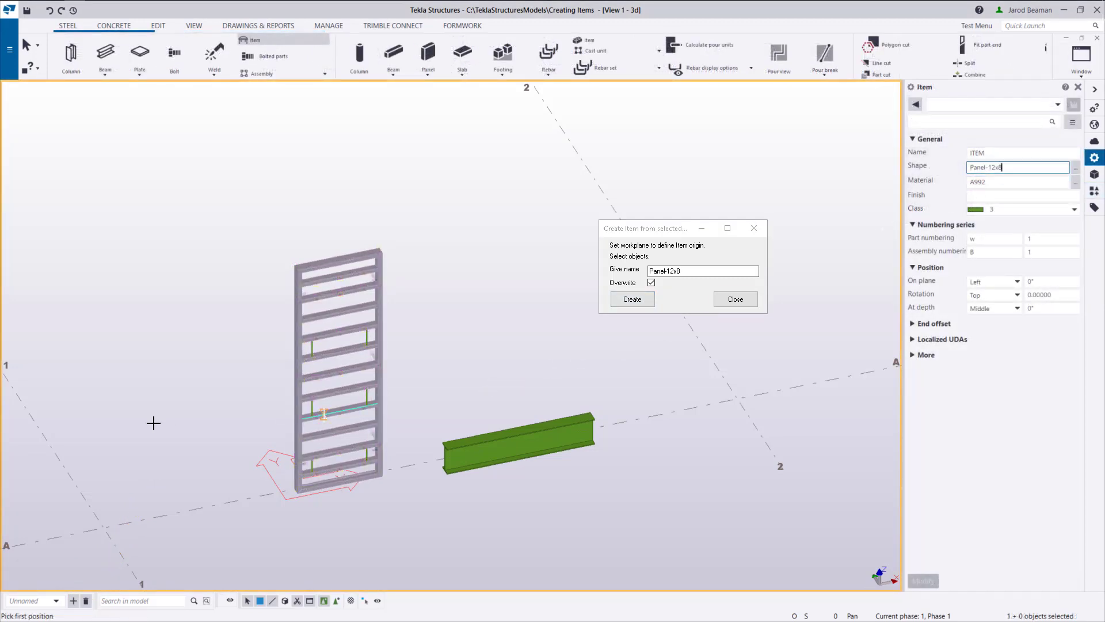
left_click(147, 516)
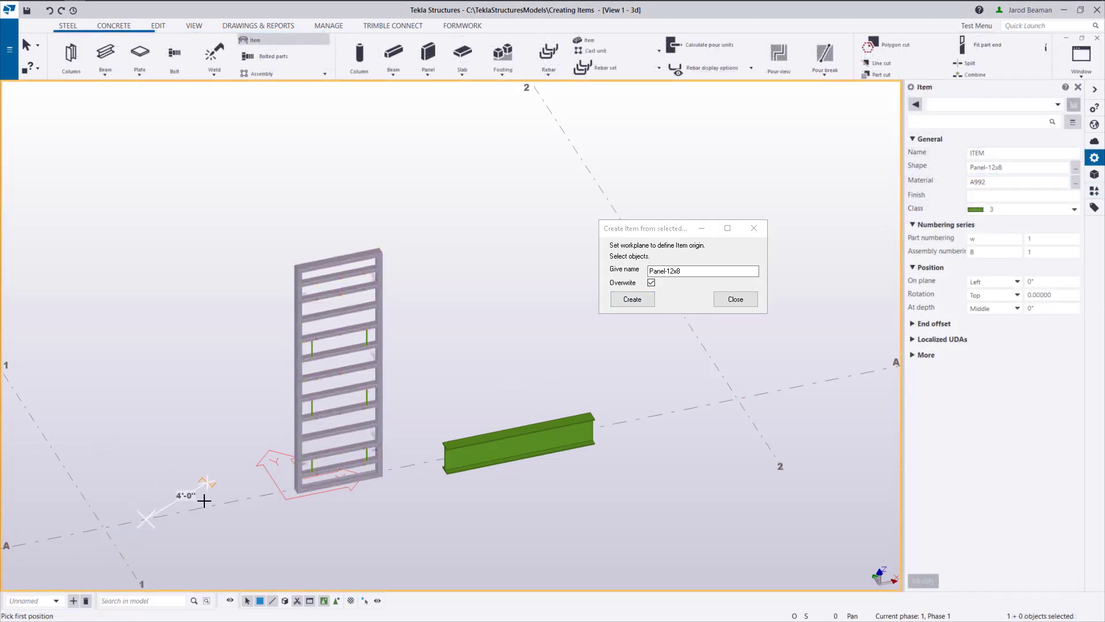
left_click(210, 509)
scroll(173, 460, "up", 3)
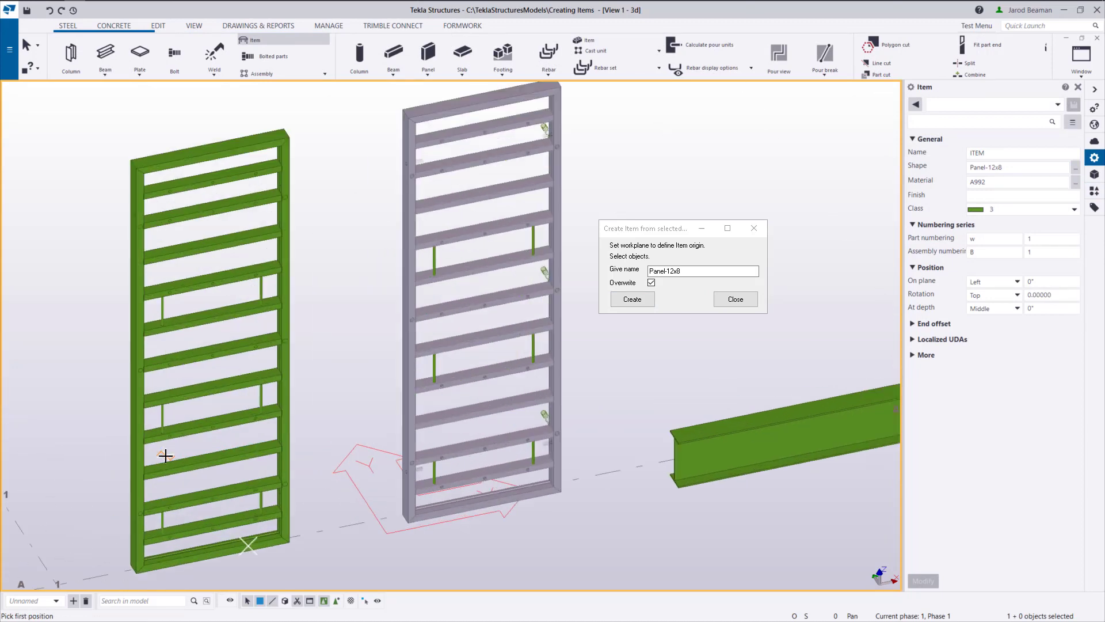
right_click(298, 379)
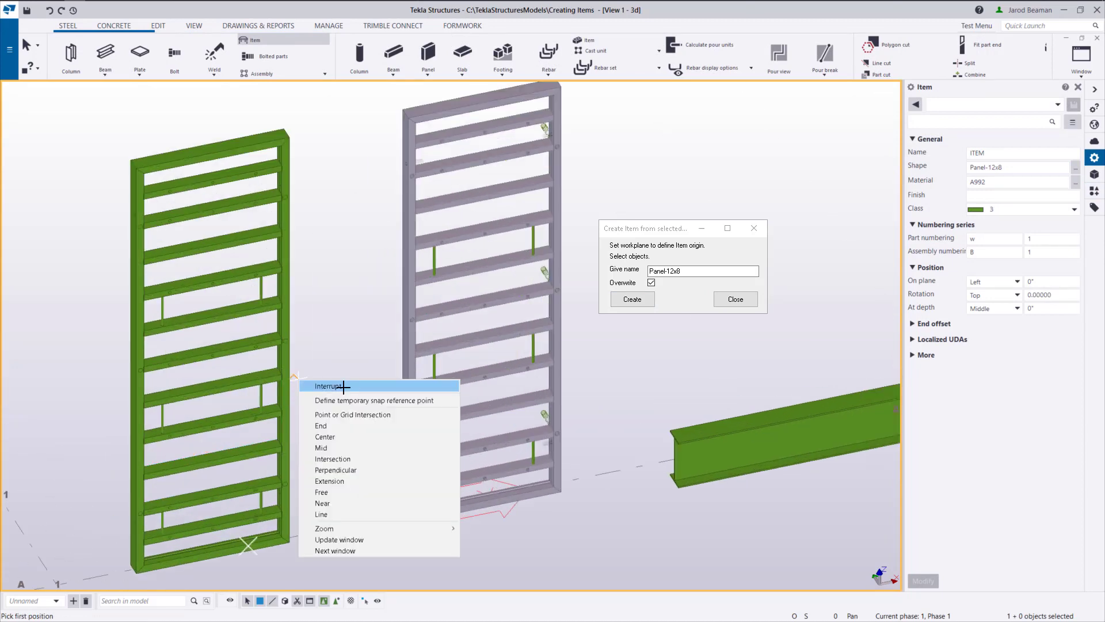
left_click(314, 387)
scroll(186, 527, "up", 5)
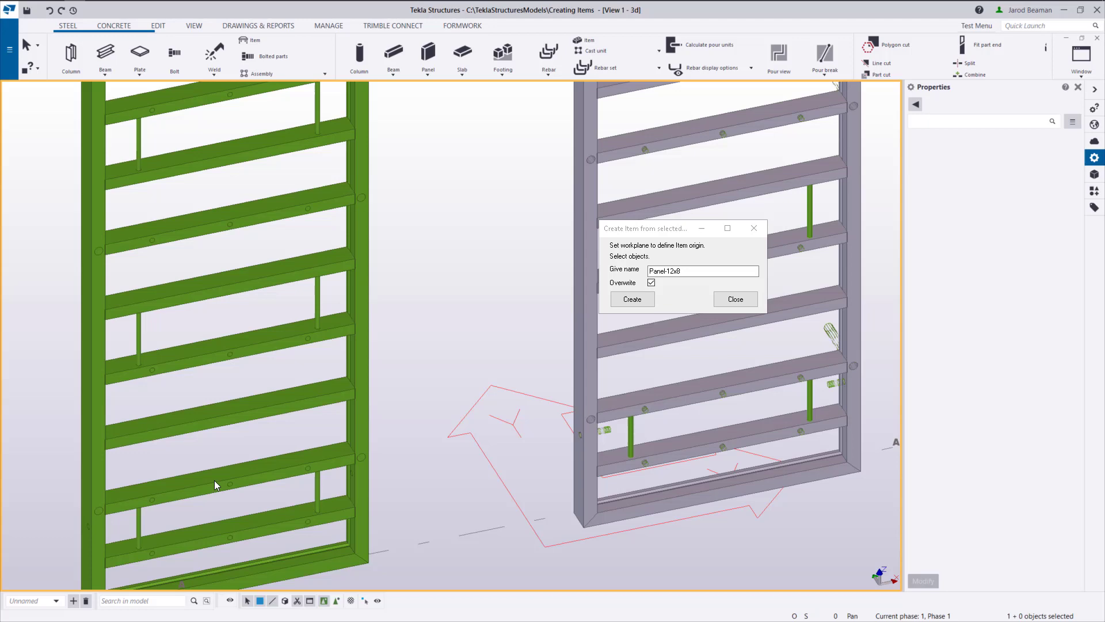
scroll(282, 422, "down", 3)
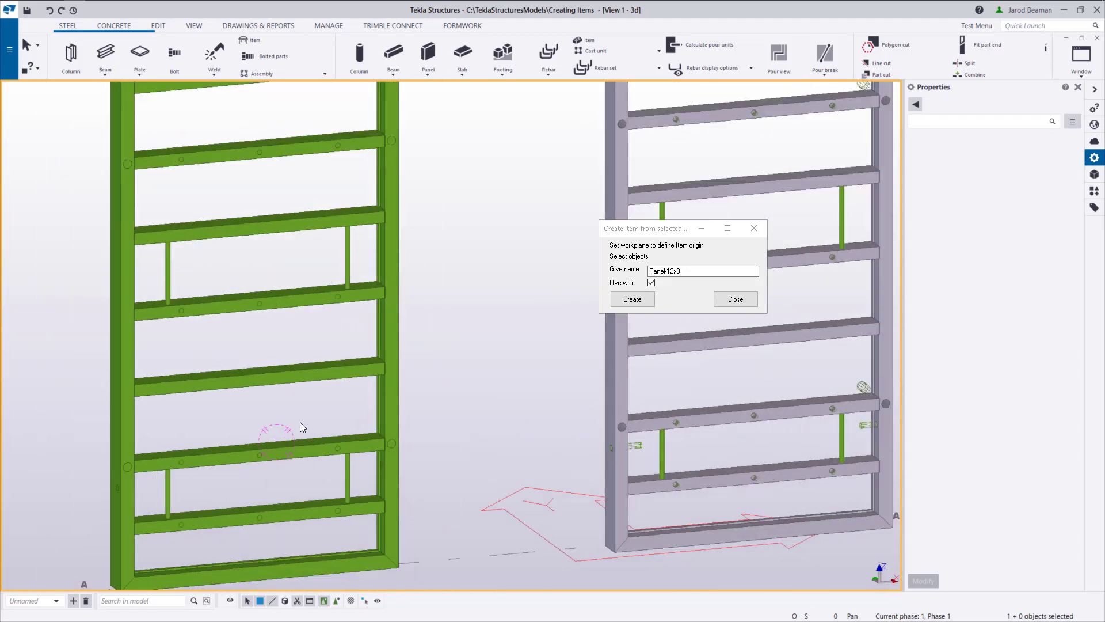
left_click(273, 447)
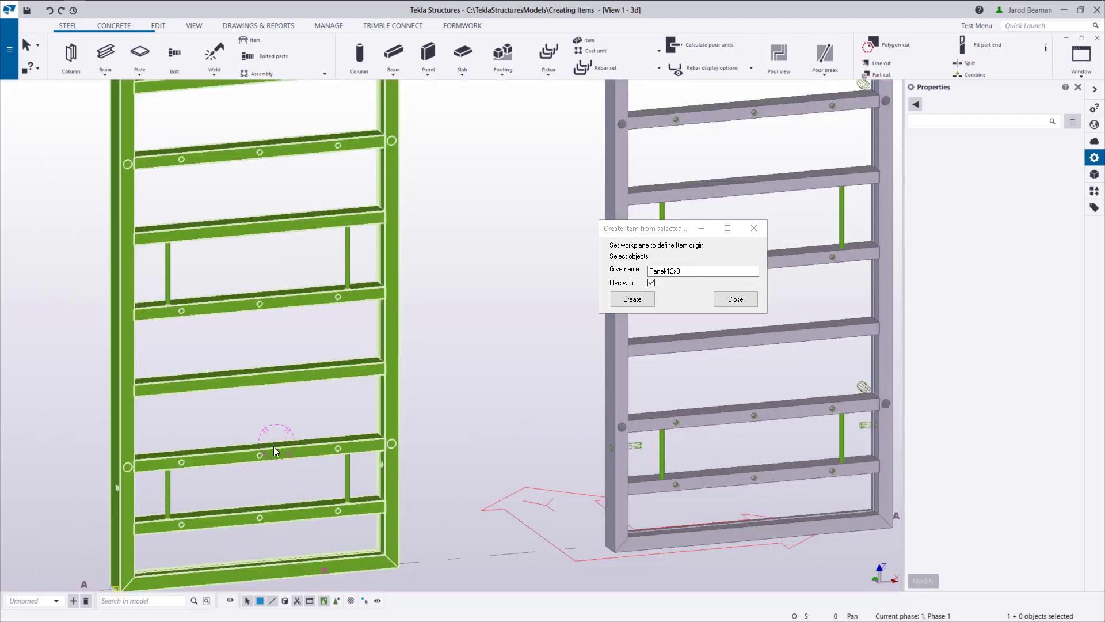
- Search the applications and components catalog for 'SHAPE' and centre the view on the green panel
left_click(1094, 190)
double_click(960, 119)
type("SHAPE")
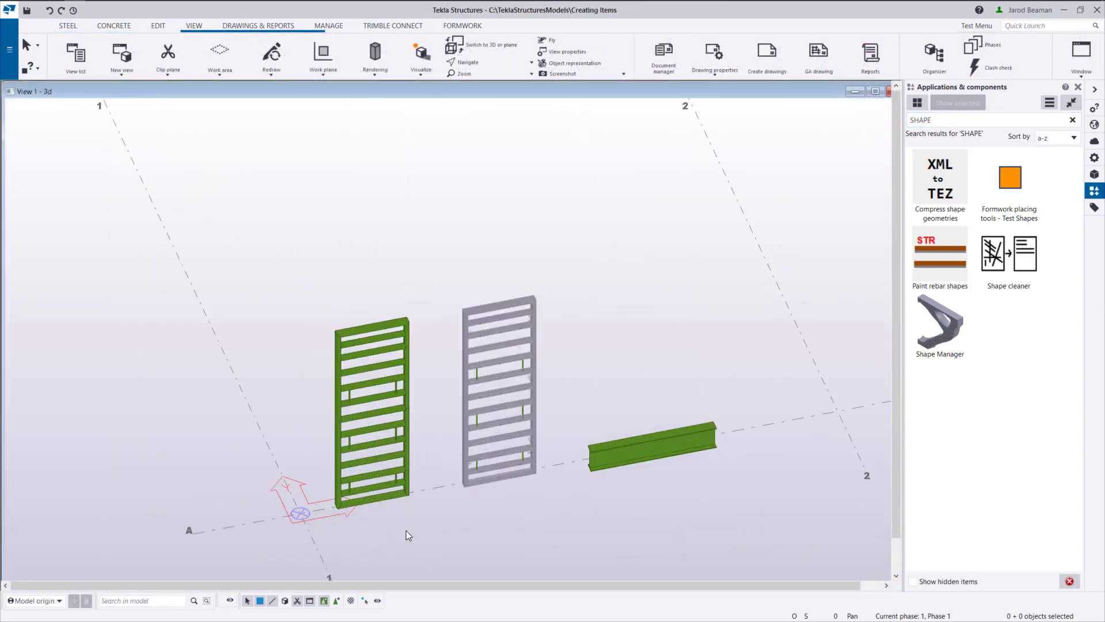
scroll(406, 530, "up", 5)
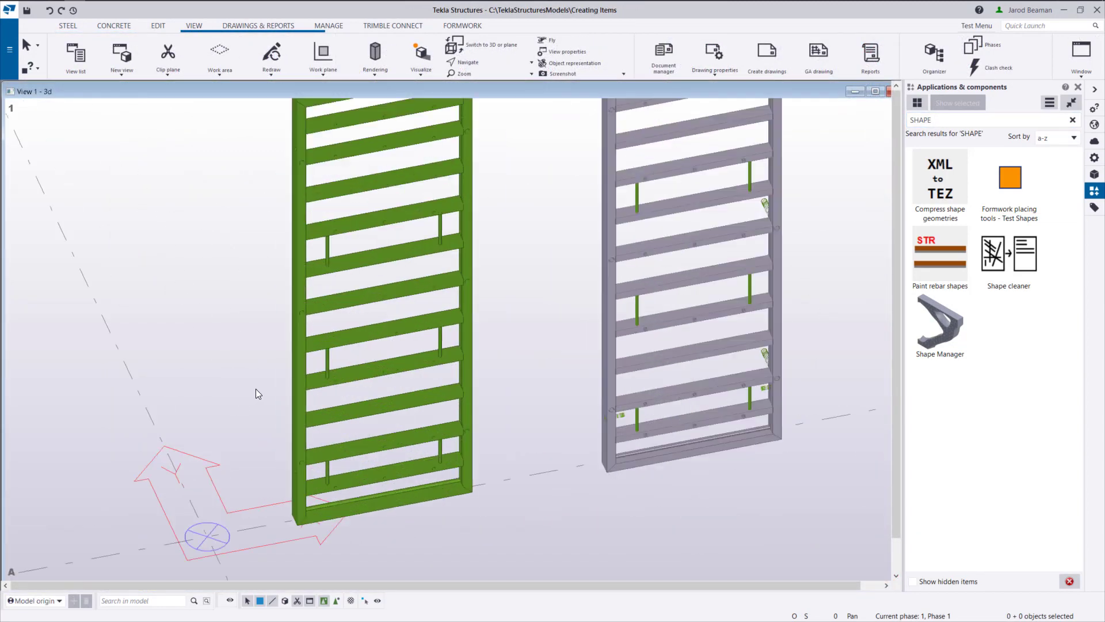
scroll(420, 455, "up", 6)
middle_click_drag(469, 388, 451, 316)
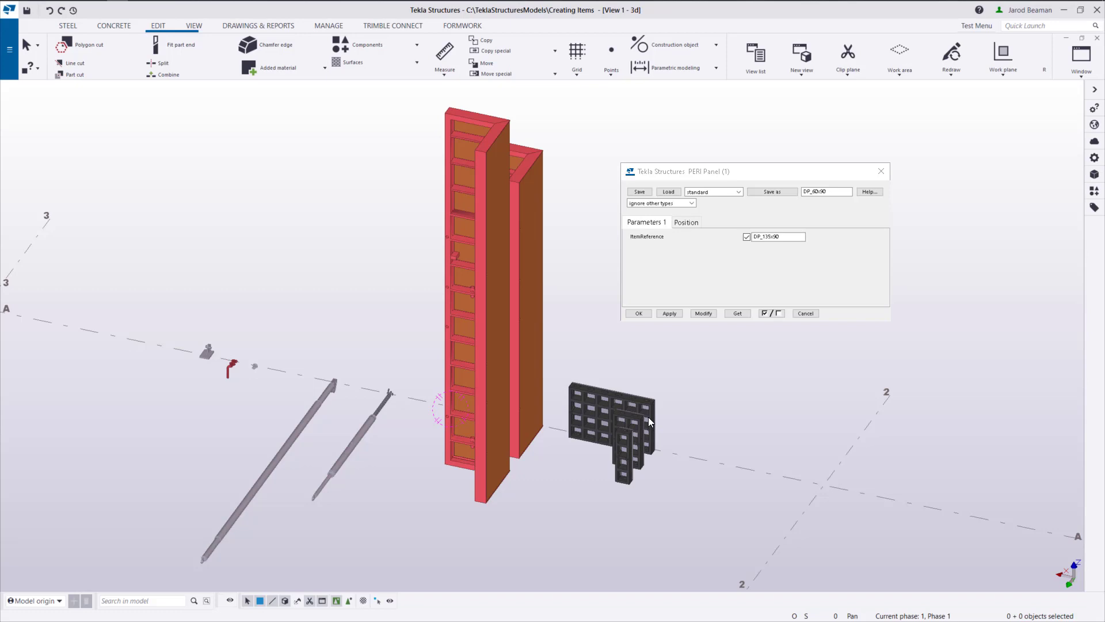
- Modify the dark PERI panel to ItemReference DP_135x90, close its settings, and enable component selection
left_click(635, 399)
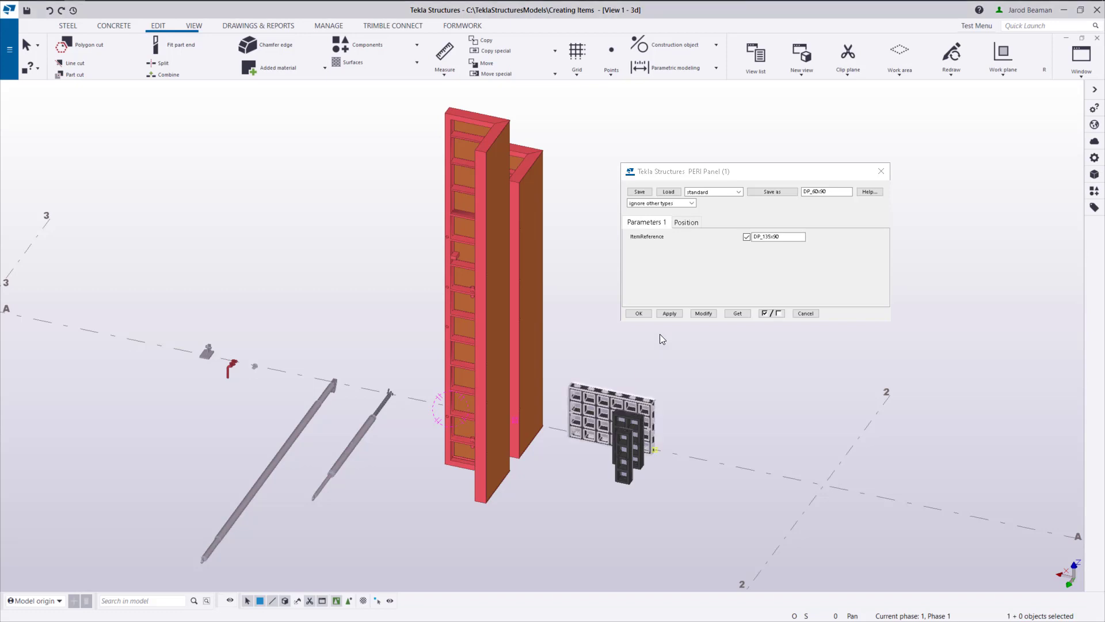
left_click(700, 313)
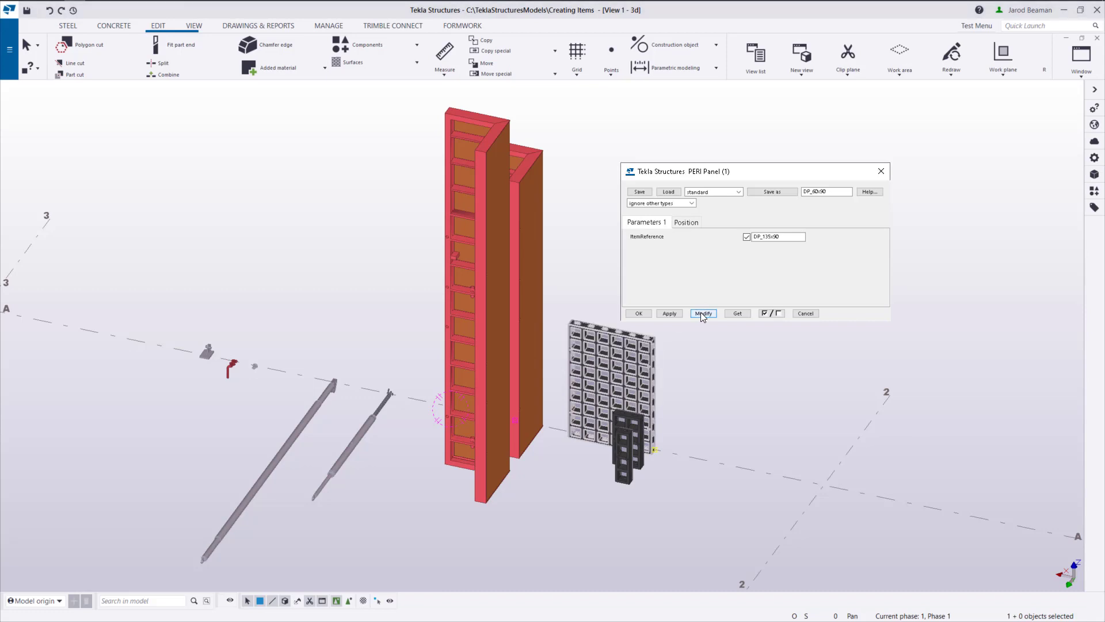
left_click(806, 313)
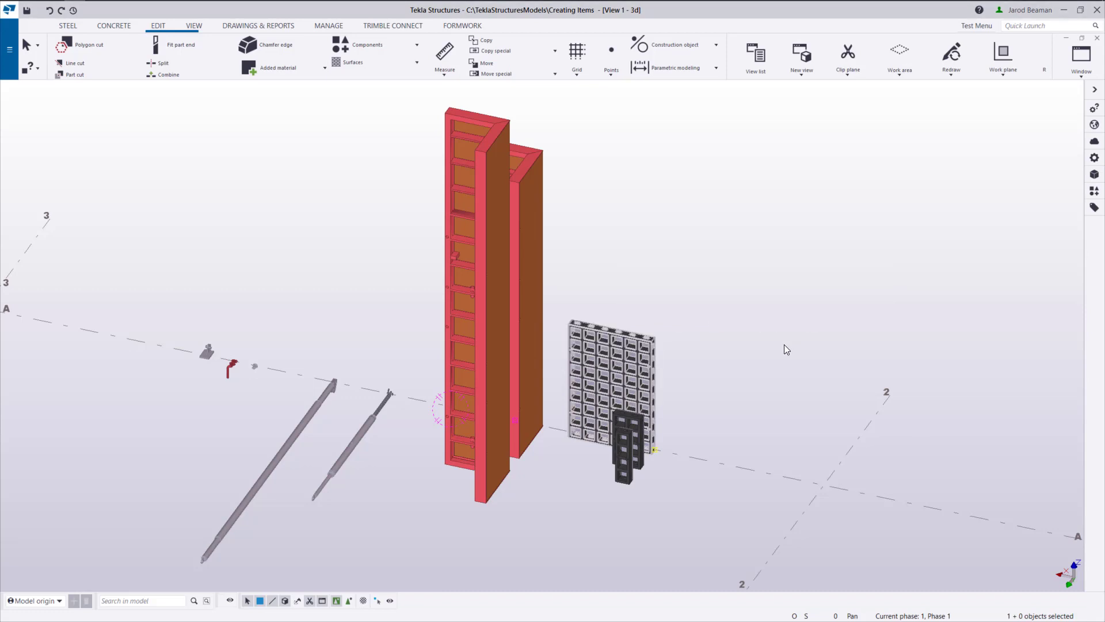
left_click(348, 600)
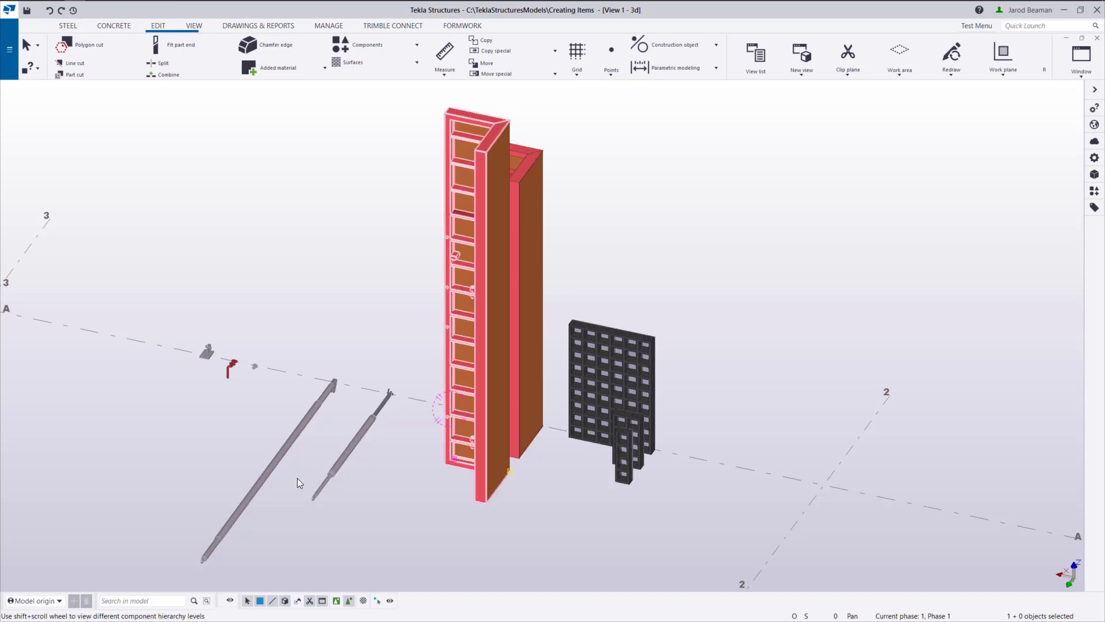
scroll(297, 478, "up", 2)
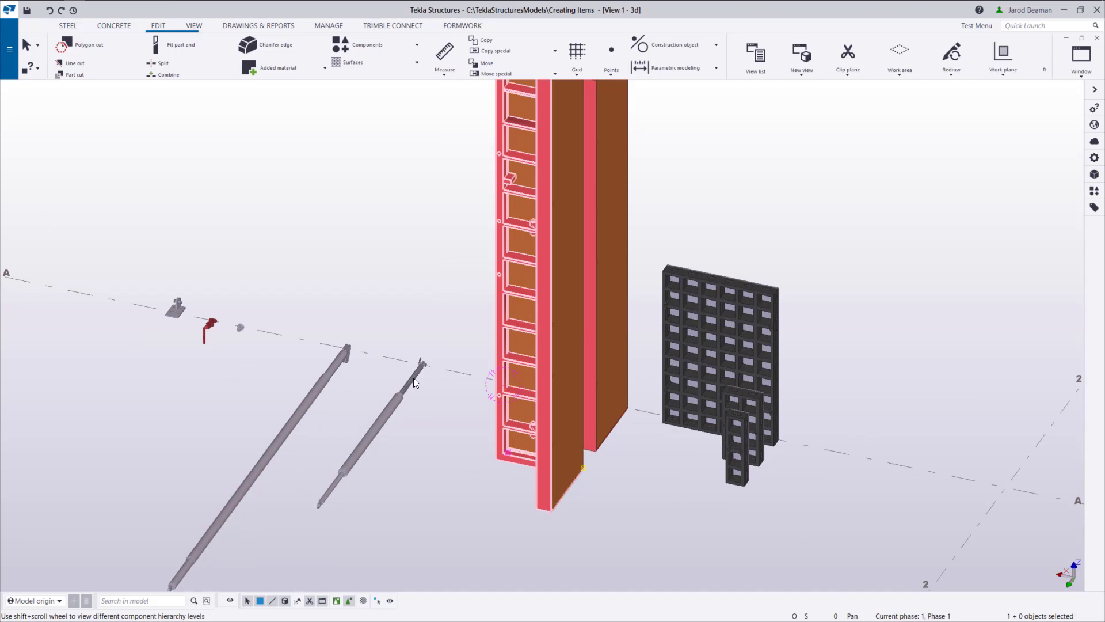
left_click(413, 377)
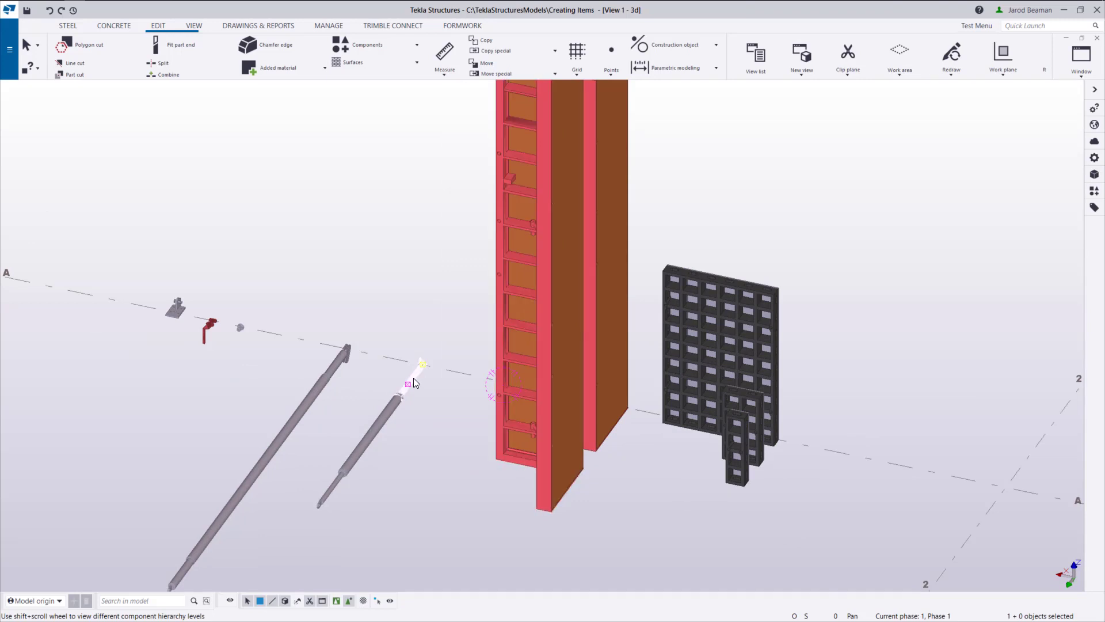
left_click(327, 490)
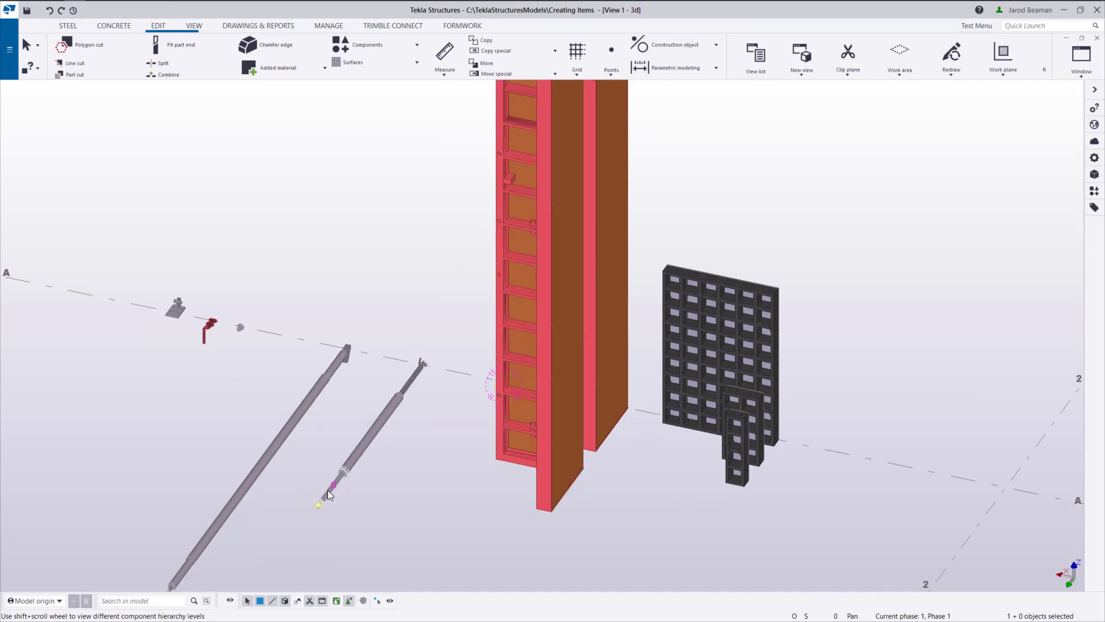
left_click(343, 357)
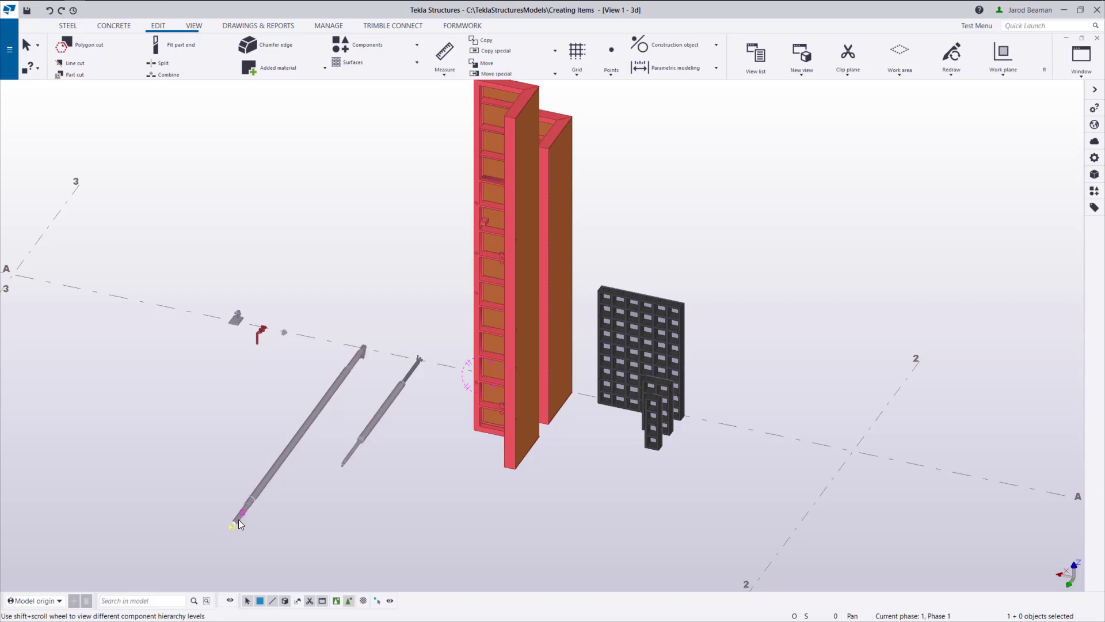
scroll(238, 520, "up", 2)
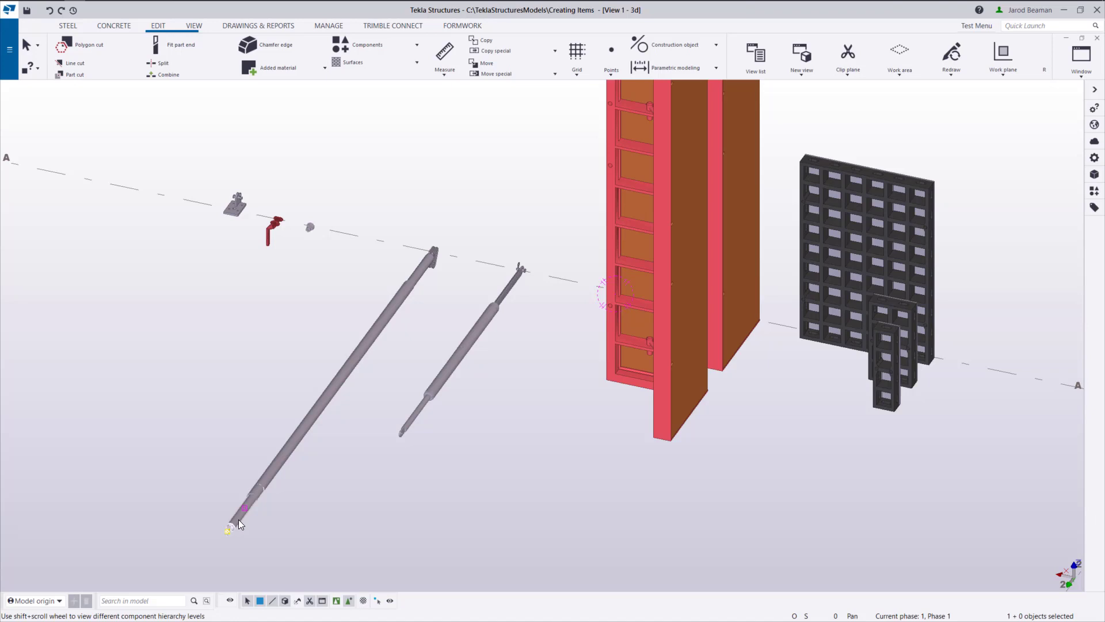
scroll(237, 189, "up", 6)
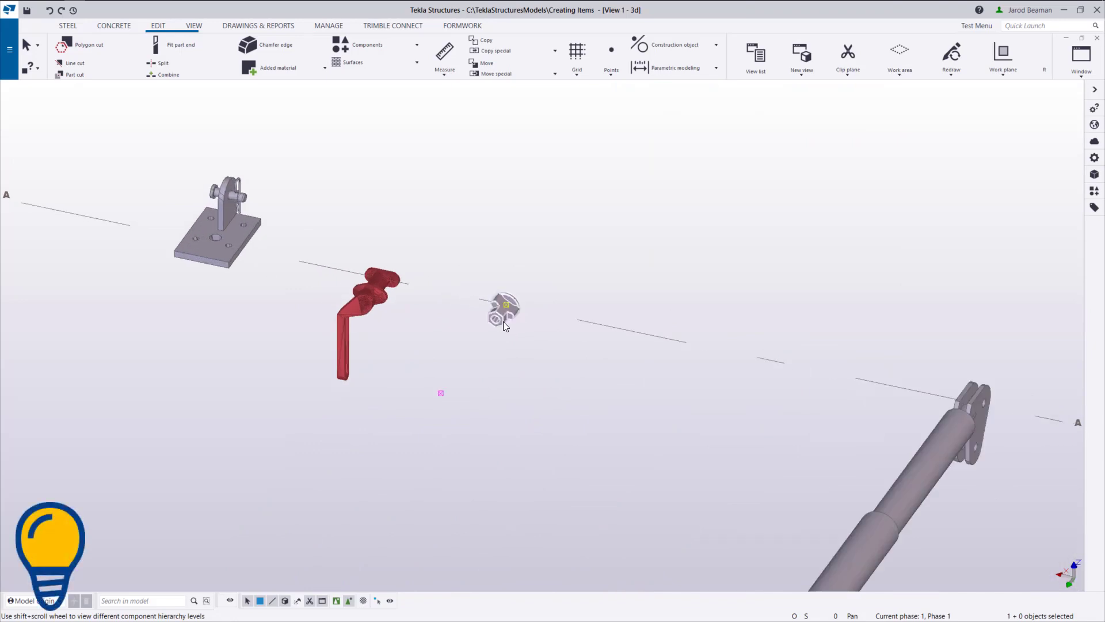
left_click(373, 304)
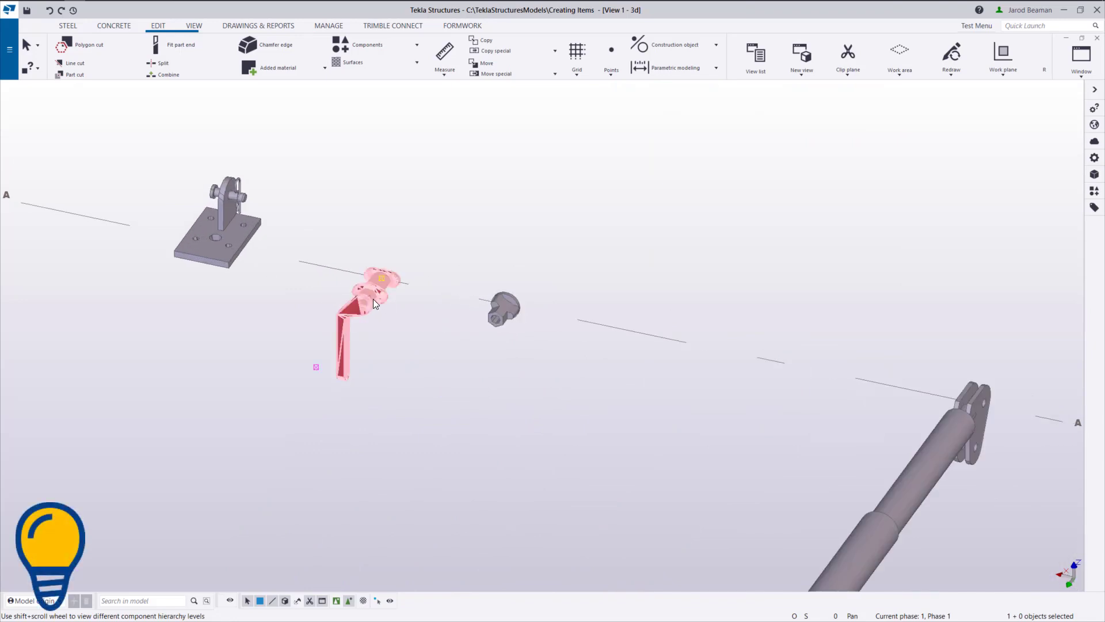
left_click(228, 233)
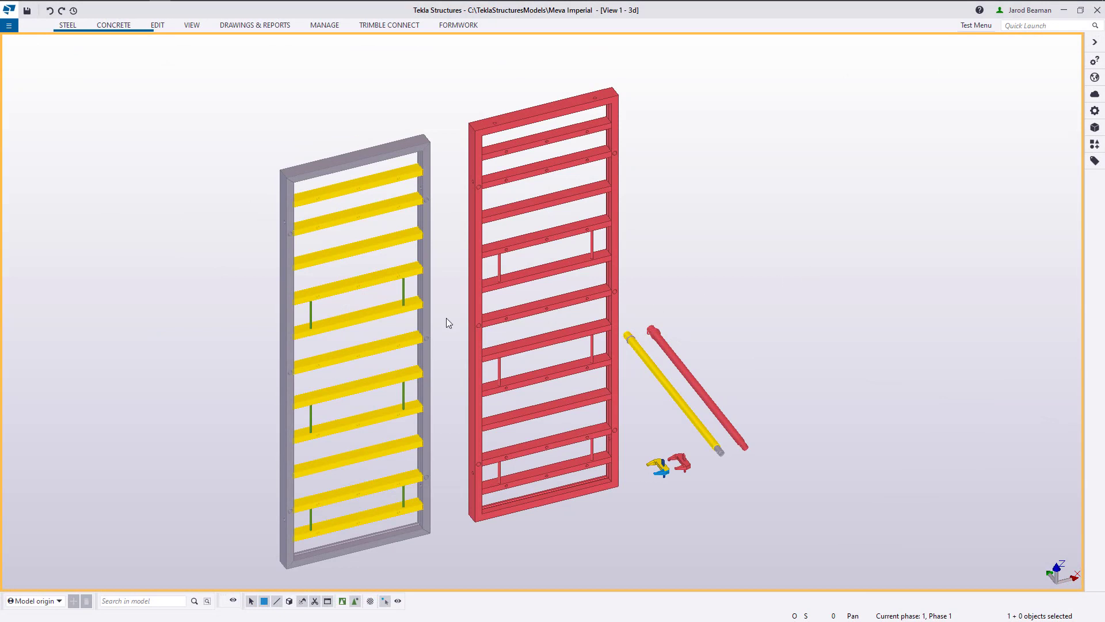
middle_click_drag(446, 321, 527, 349, "ctrl")
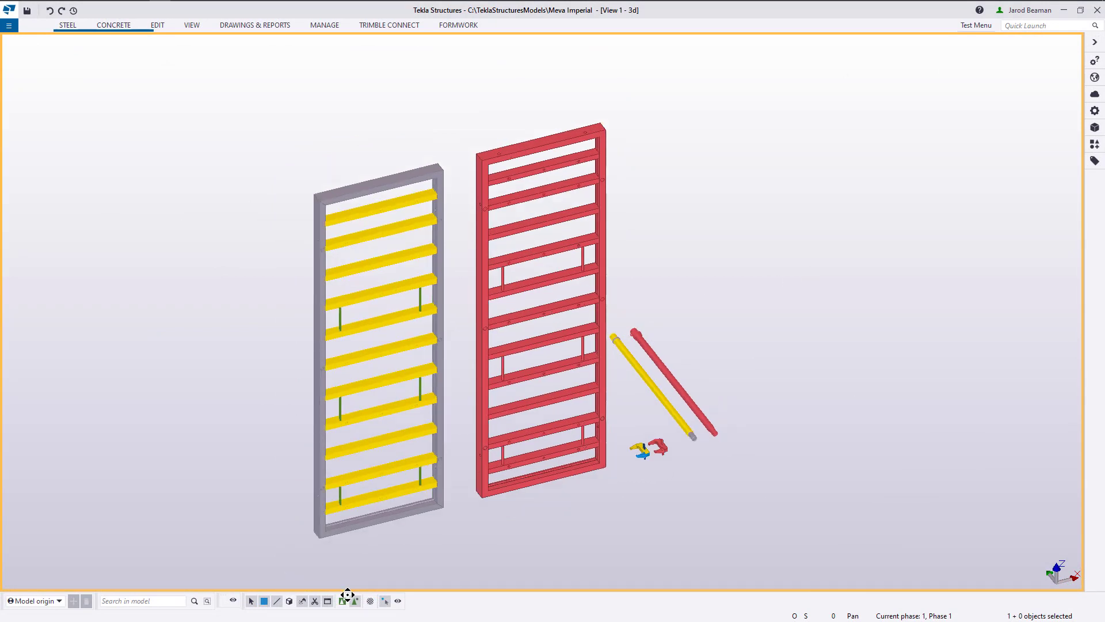
scroll(390, 522, "up", 4)
scroll(368, 520, "up", 2)
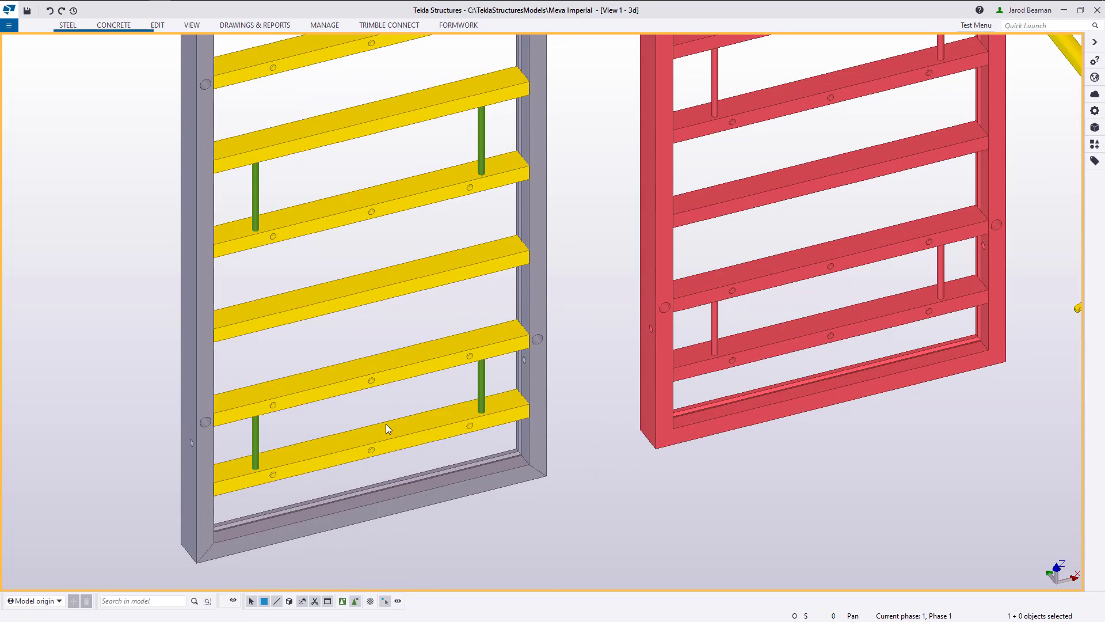
scroll(404, 472, "down", 3)
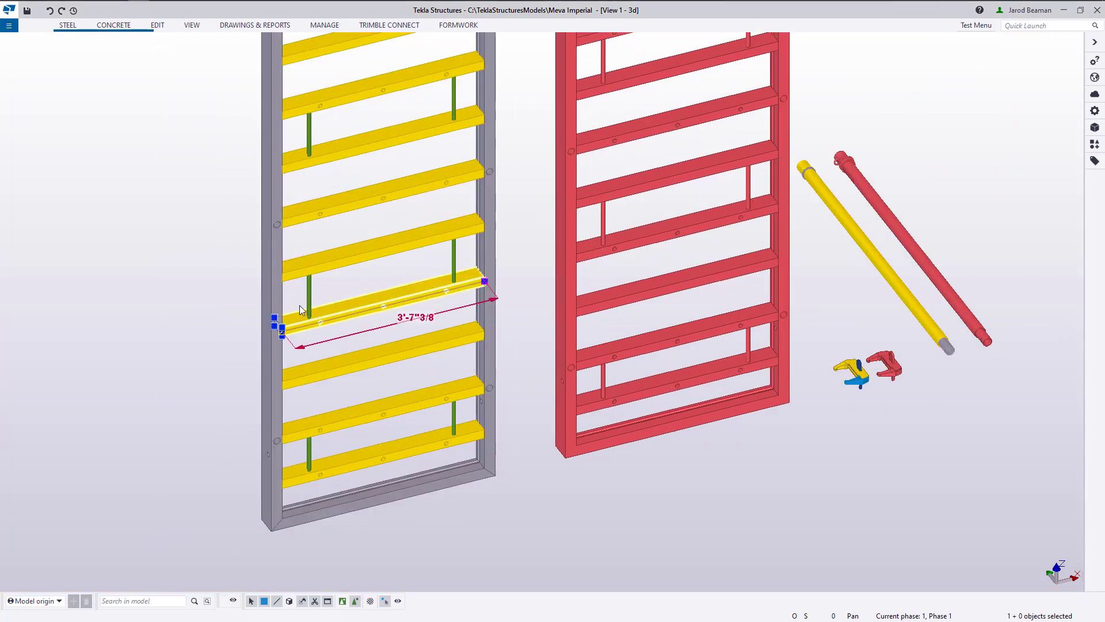
scroll(378, 324, "up", 5)
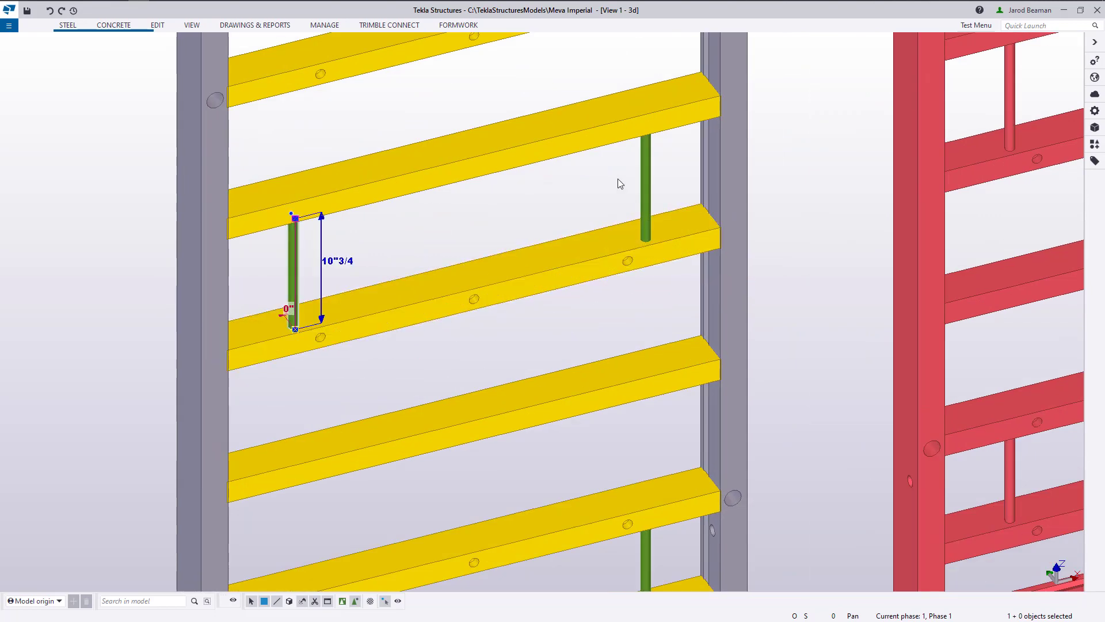
scroll(648, 165, "down", 5)
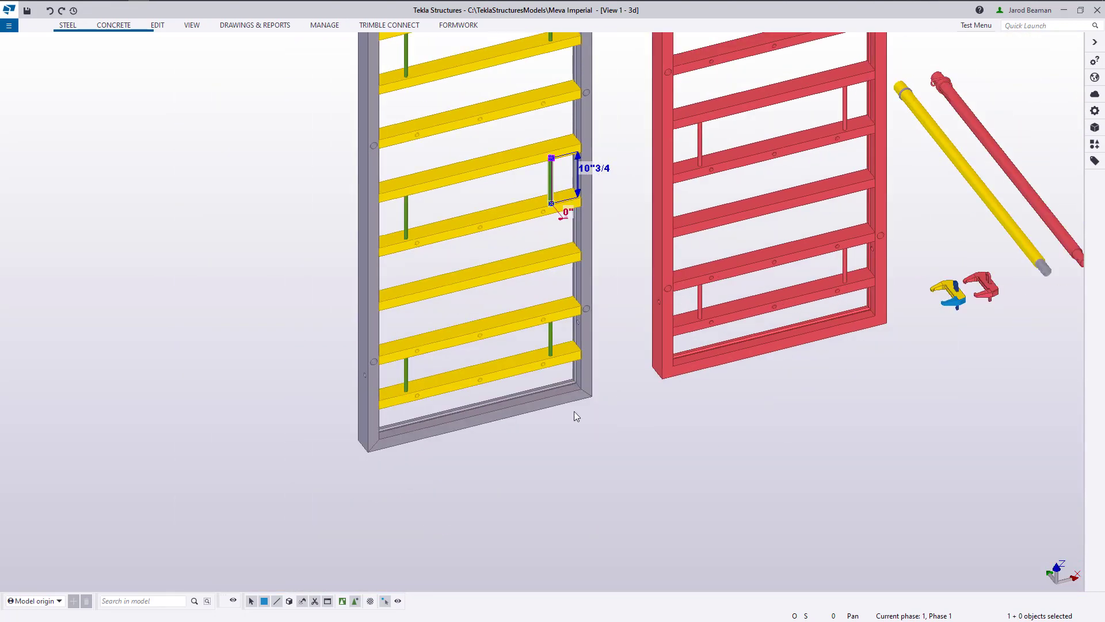
scroll(575, 411, "up", 5)
scroll(479, 351, "up", 3)
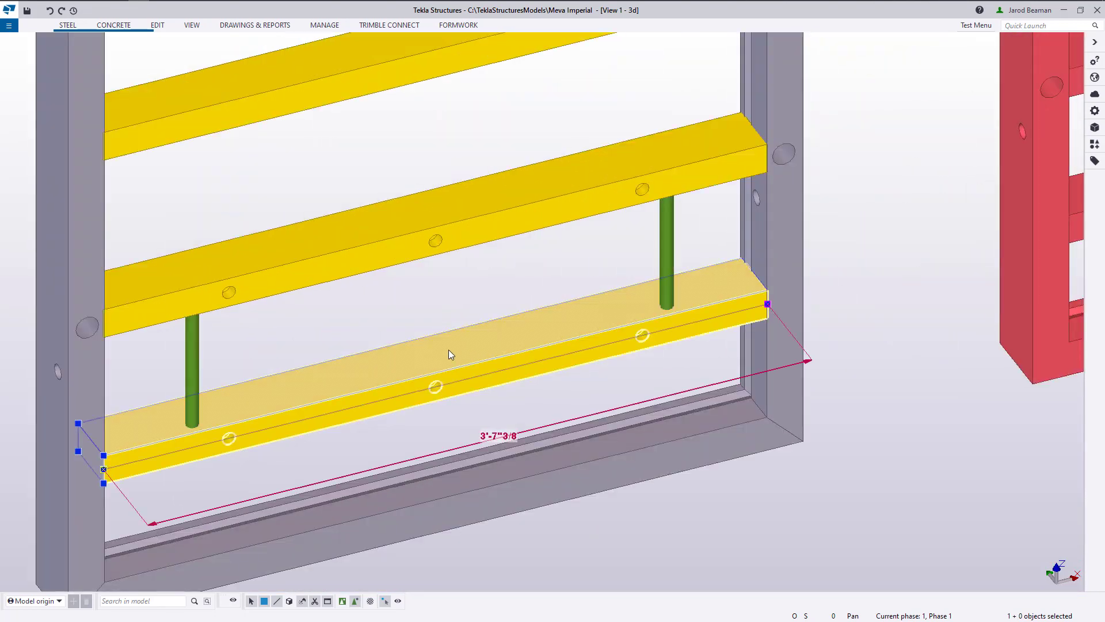
scroll(508, 378, "down", 3)
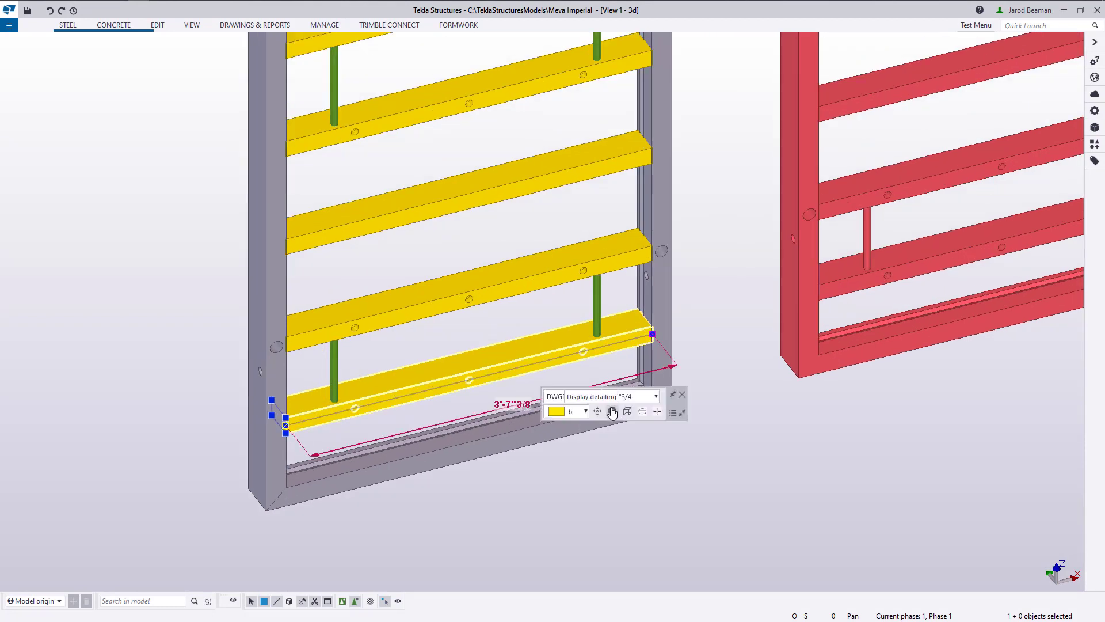
left_click(703, 301)
scroll(573, 371, "up", 5)
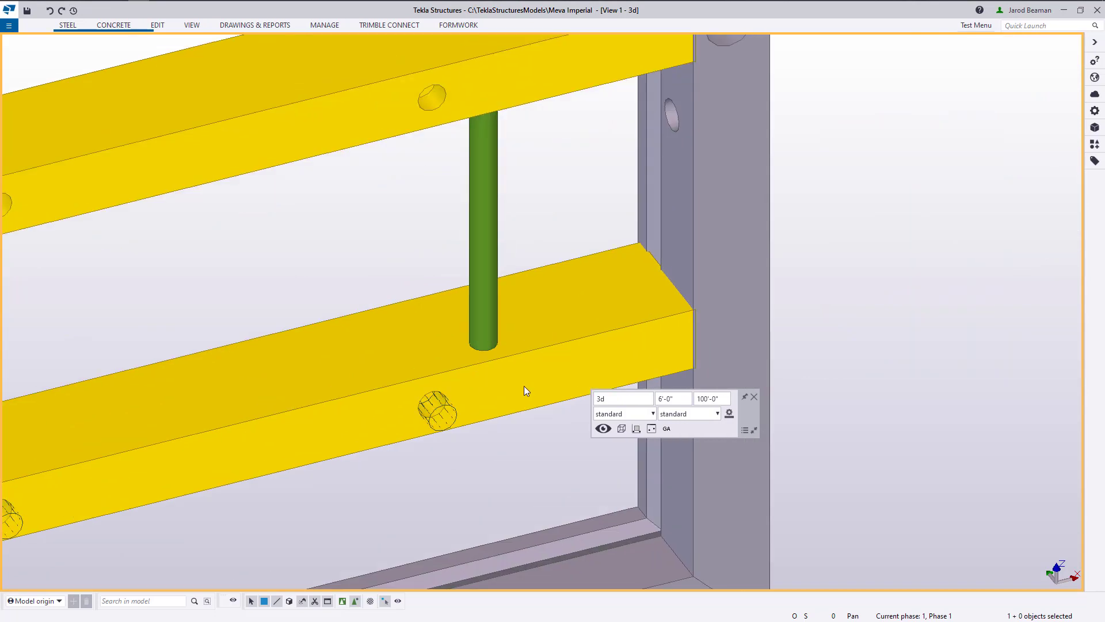
scroll(440, 400, "down", 3)
scroll(547, 349, "down", 3)
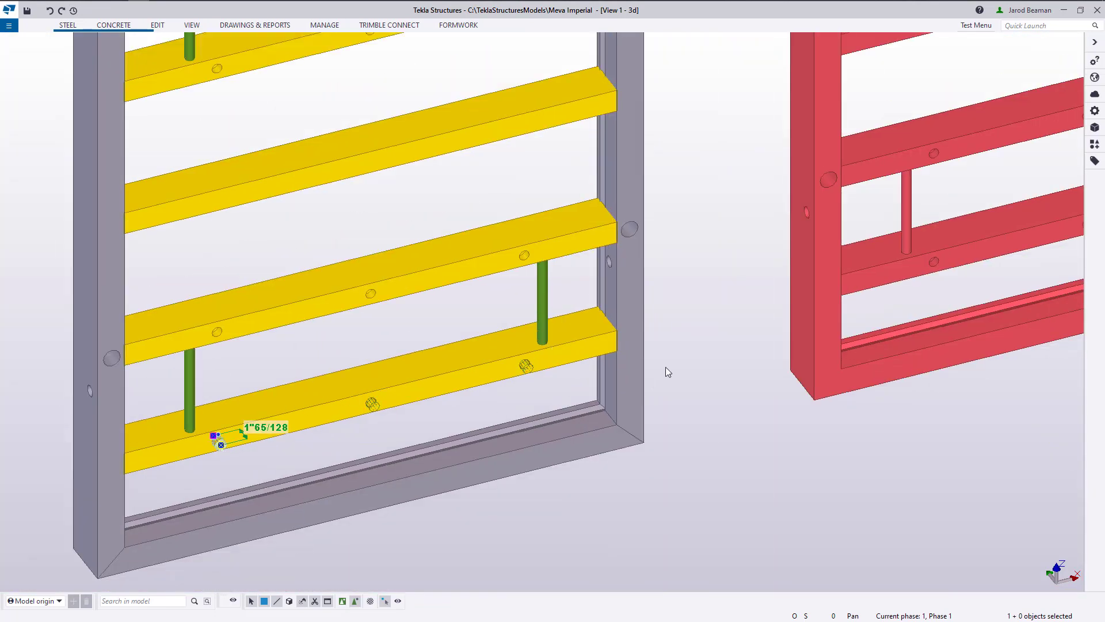
scroll(443, 325, "down", 6)
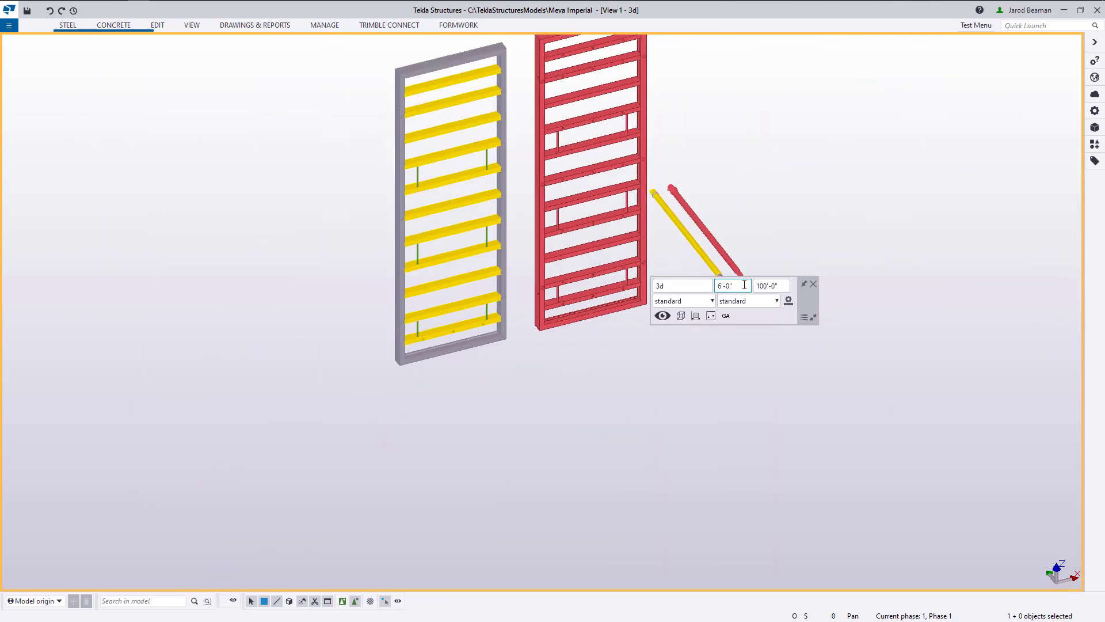
- Zoom to the clamps and select the yellow clamp part and dark blue upright to inspect them
scroll(747, 270, "up", 6)
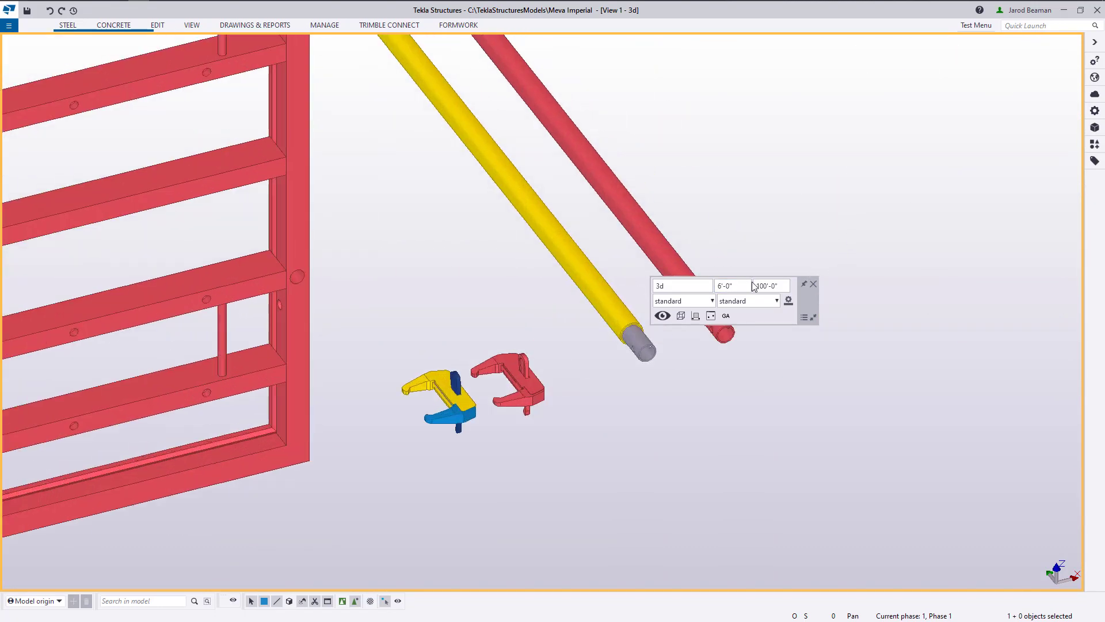
scroll(475, 396, "up", 5)
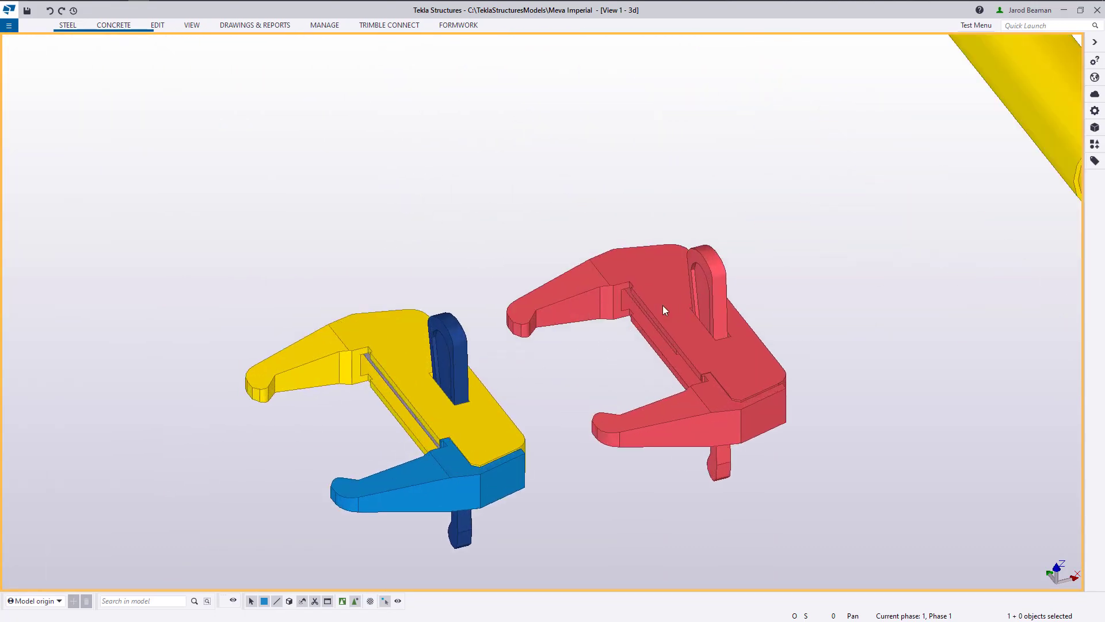
scroll(358, 389, "up", 3)
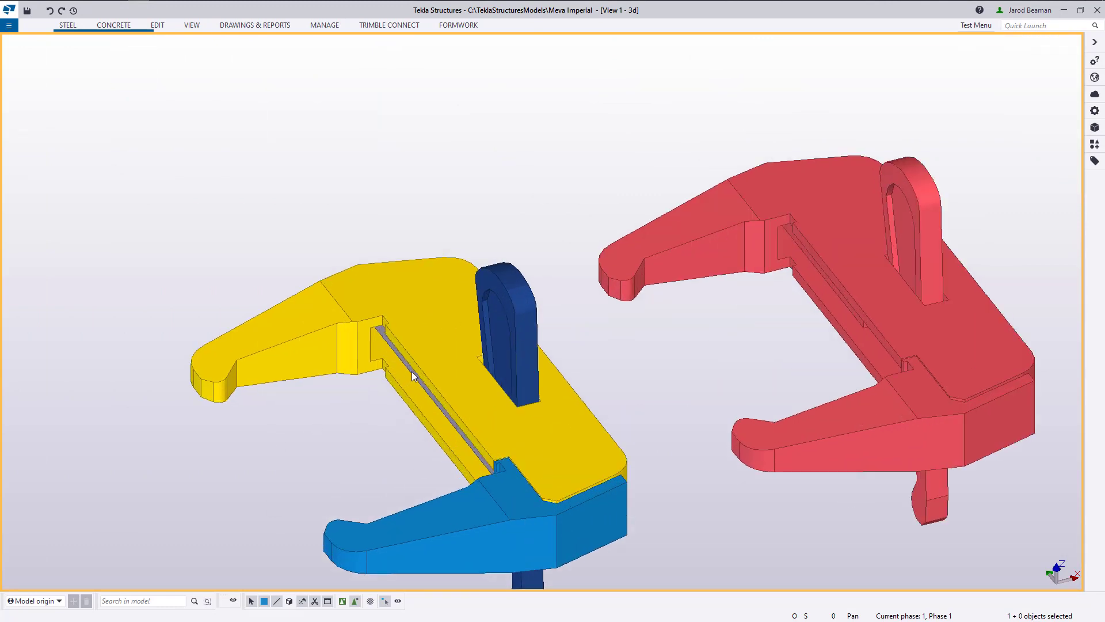
middle_click_drag(408, 374, 422, 346)
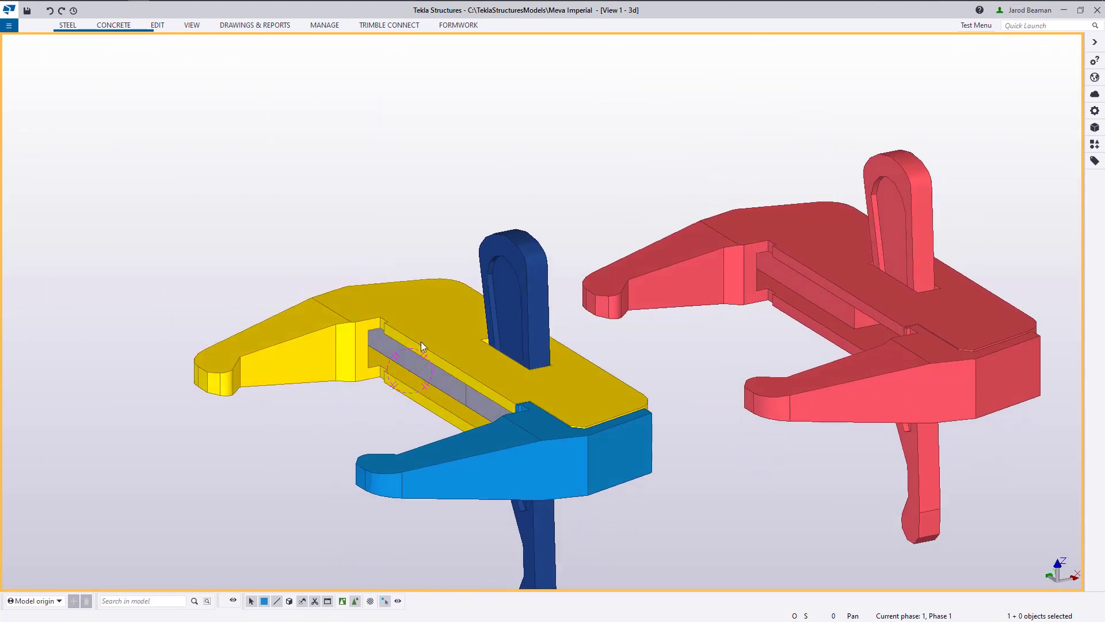
left_click(400, 313)
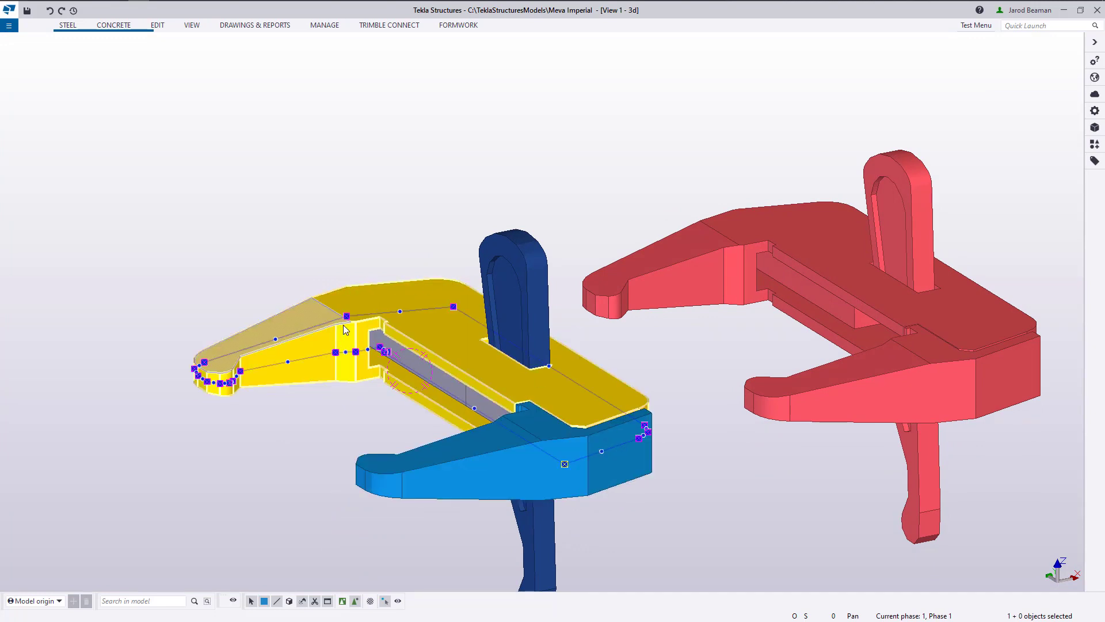
left_click(521, 285)
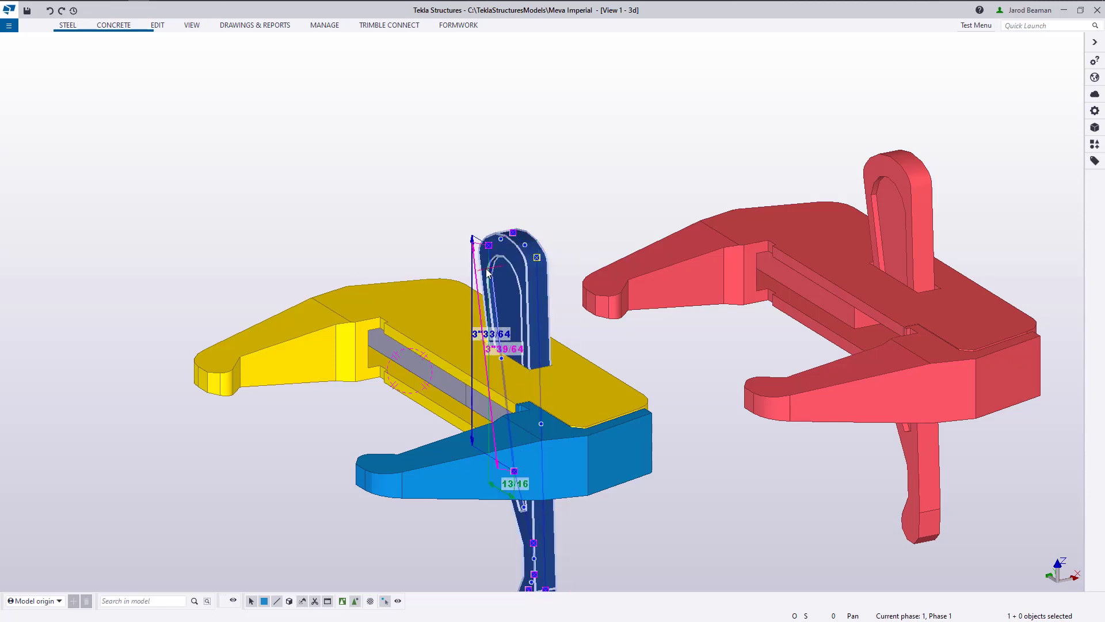
left_click(344, 313)
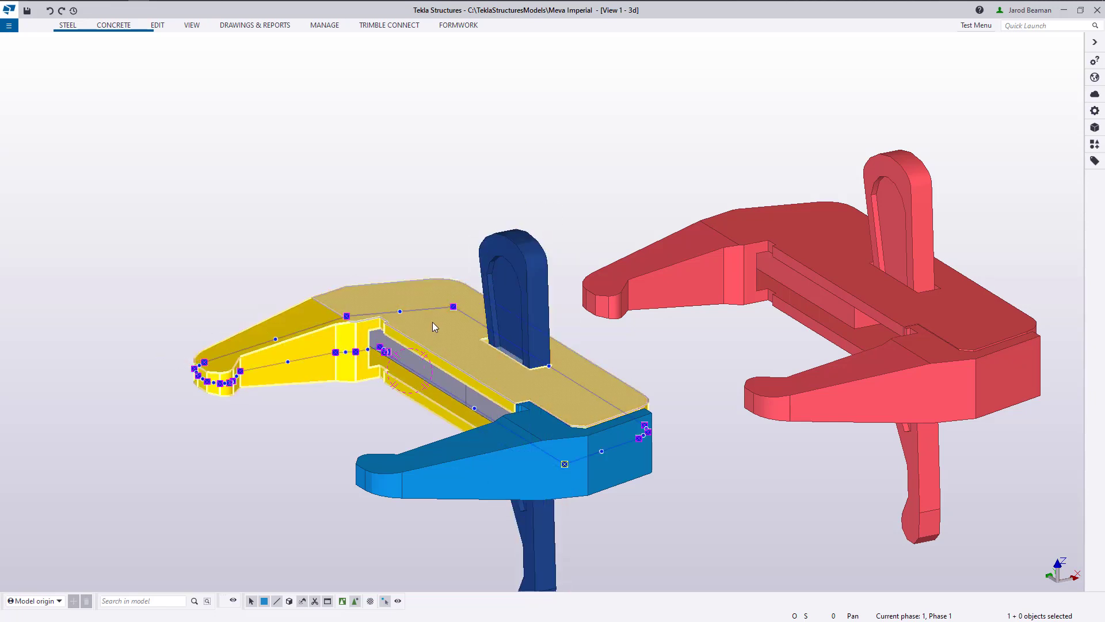
left_click(478, 180)
- Orbit around the clamps and redraw the view to clear the dashed outlines
middle_click_drag(416, 326, 472, 323, "ctrl")
right_click(429, 237)
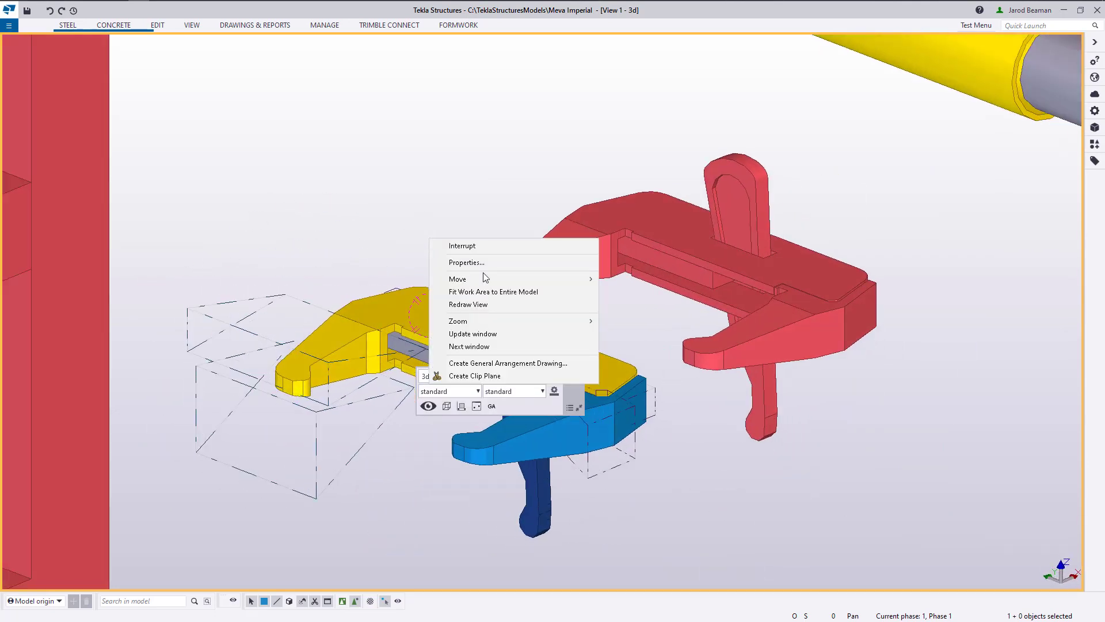
left_click(482, 305)
scroll(627, 298, "down", 5)
scroll(628, 298, "up", 3)
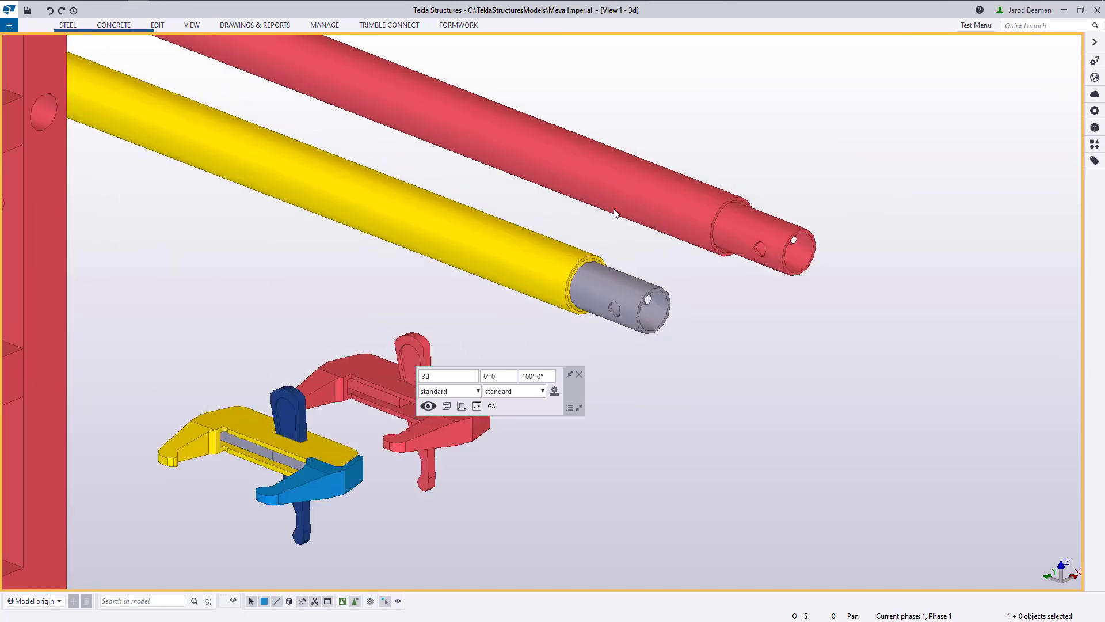
middle_click_drag(614, 209, 507, 286, "ctrl")
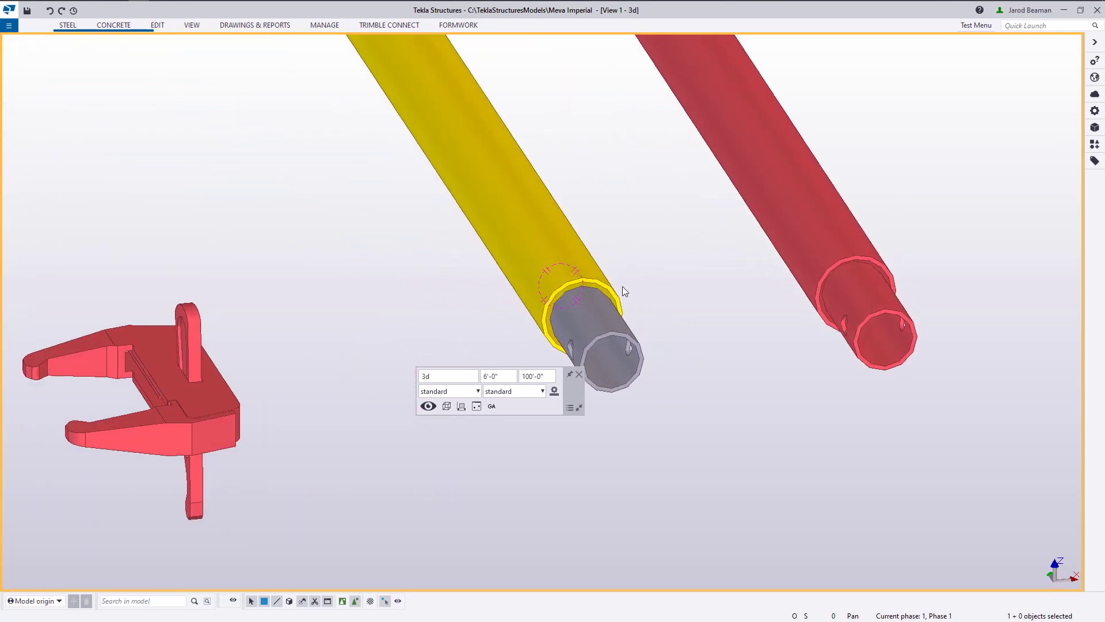
scroll(624, 291, "down", 5)
scroll(579, 133, "up", 2)
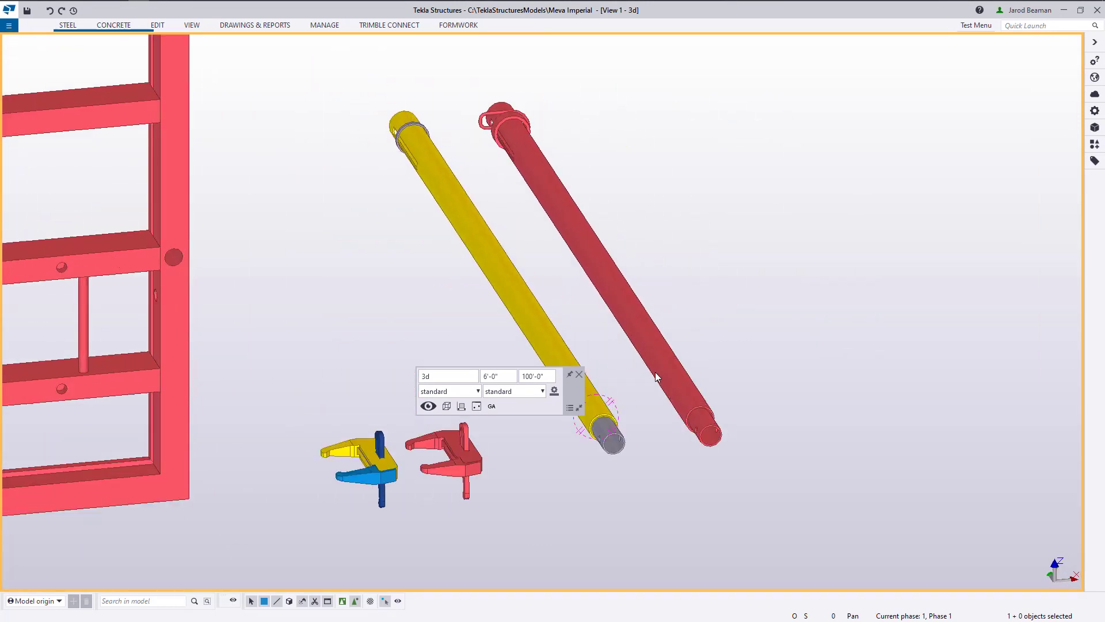
scroll(639, 412, "up", 2)
middle_click_drag(703, 389, 491, 345, "ctrl")
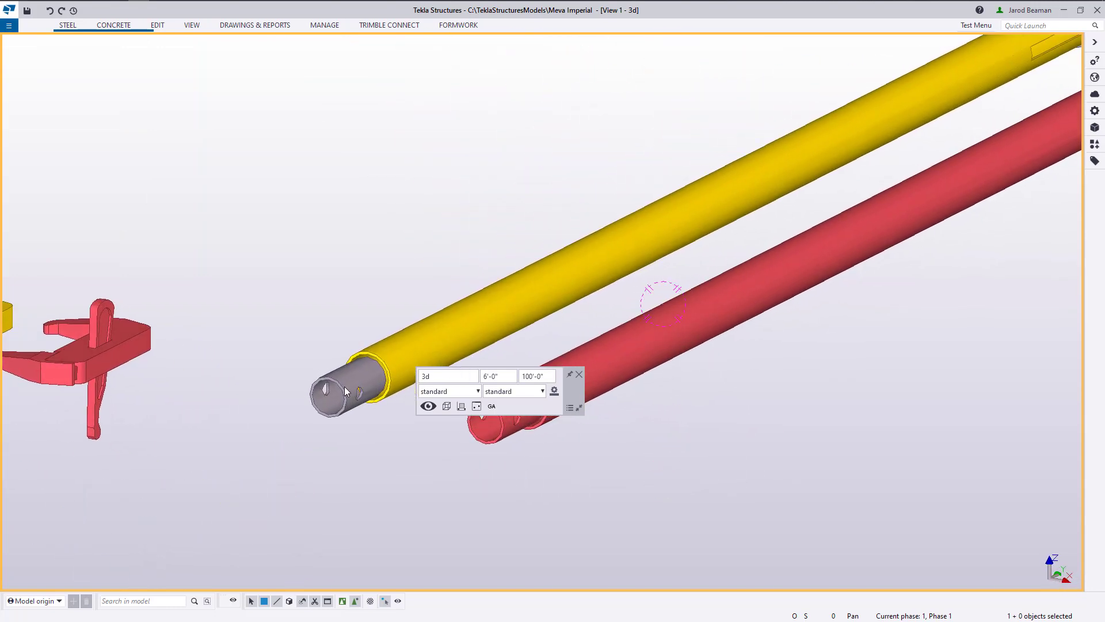
left_click(489, 303)
scroll(534, 284, "down", 3)
scroll(742, 172, "up", 5)
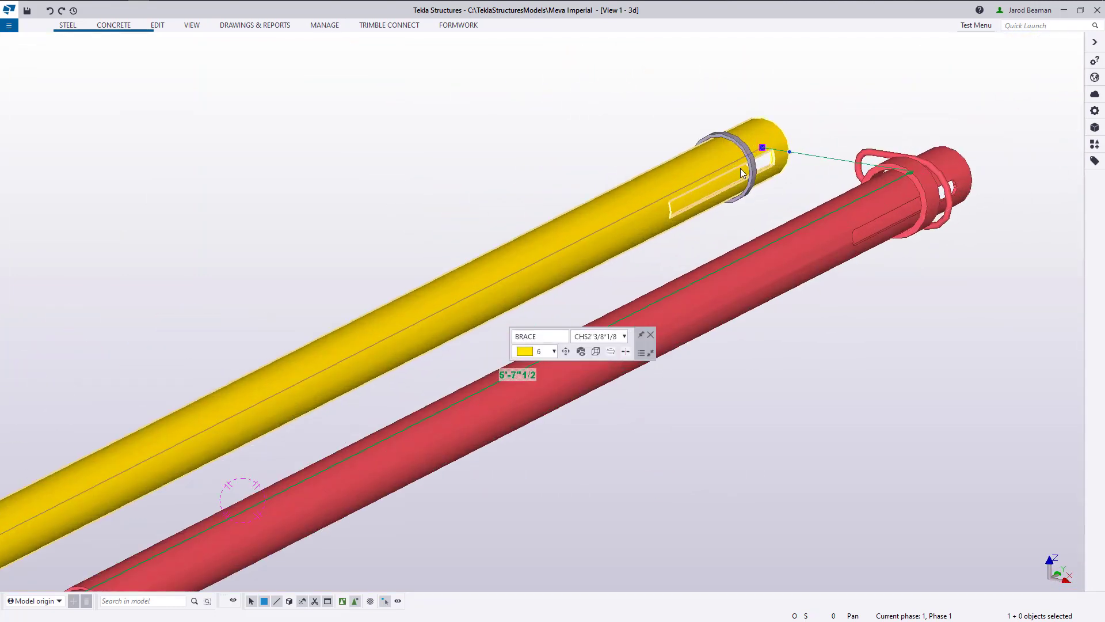
scroll(743, 173, "up", 2)
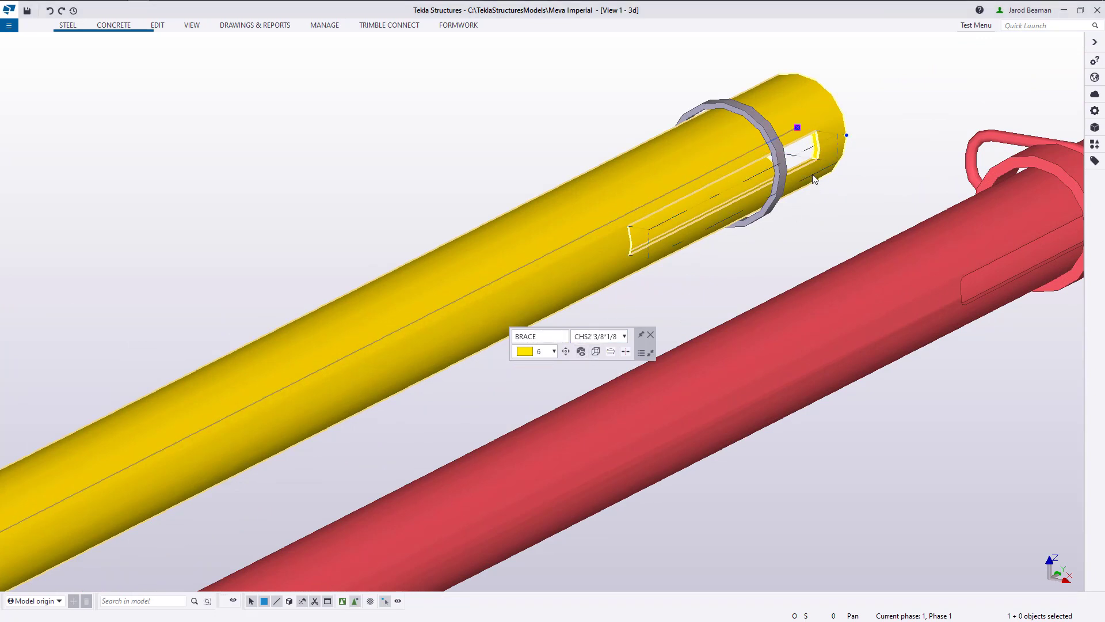
left_click(830, 137)
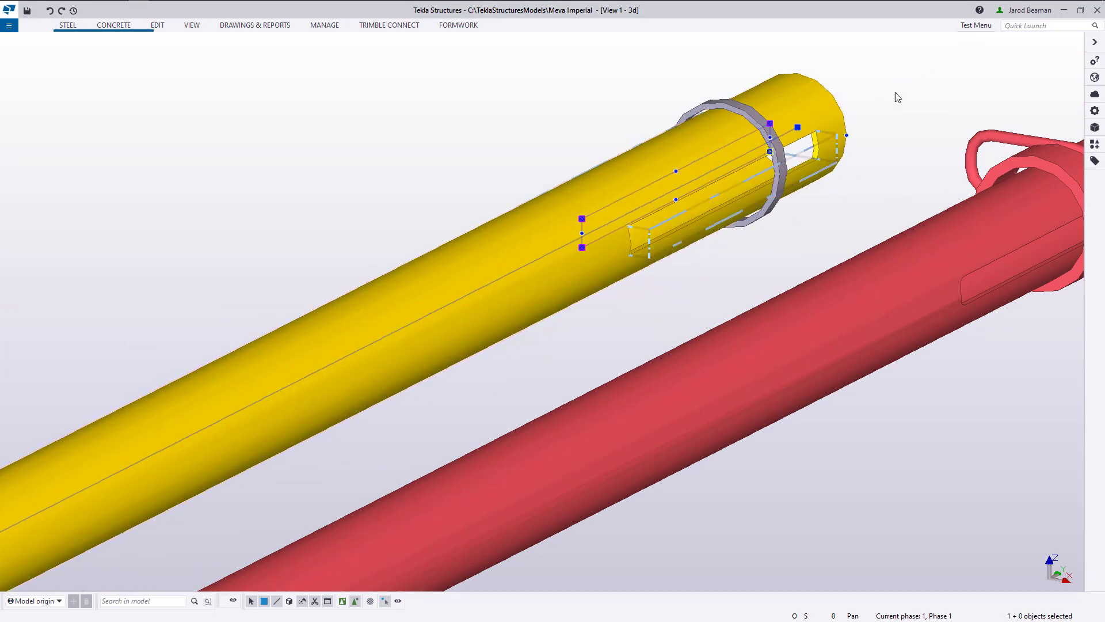
left_click(897, 97)
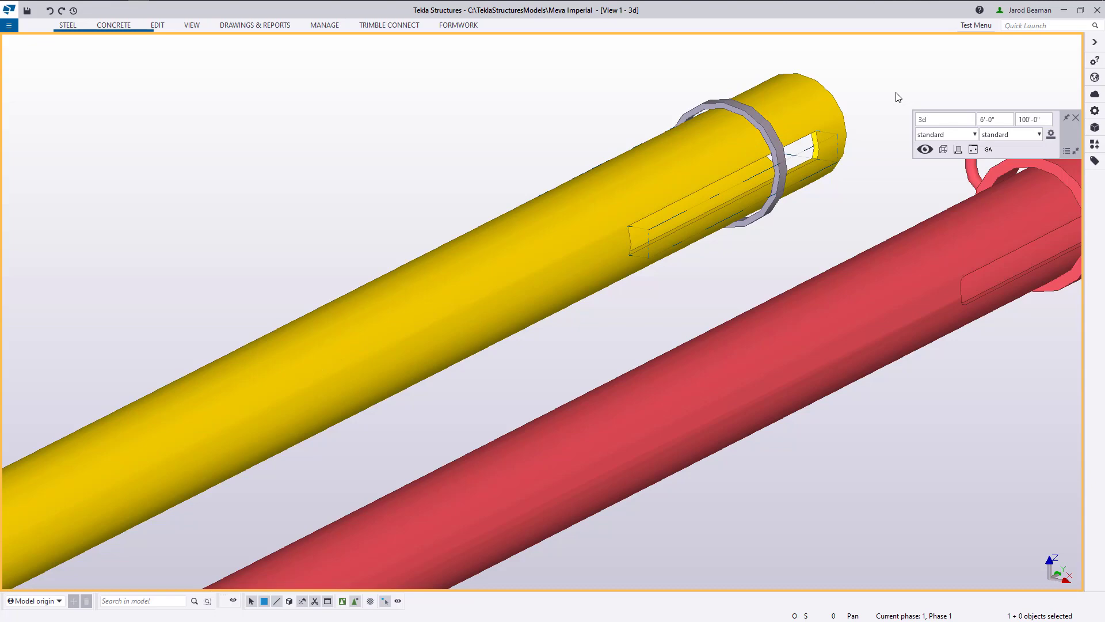